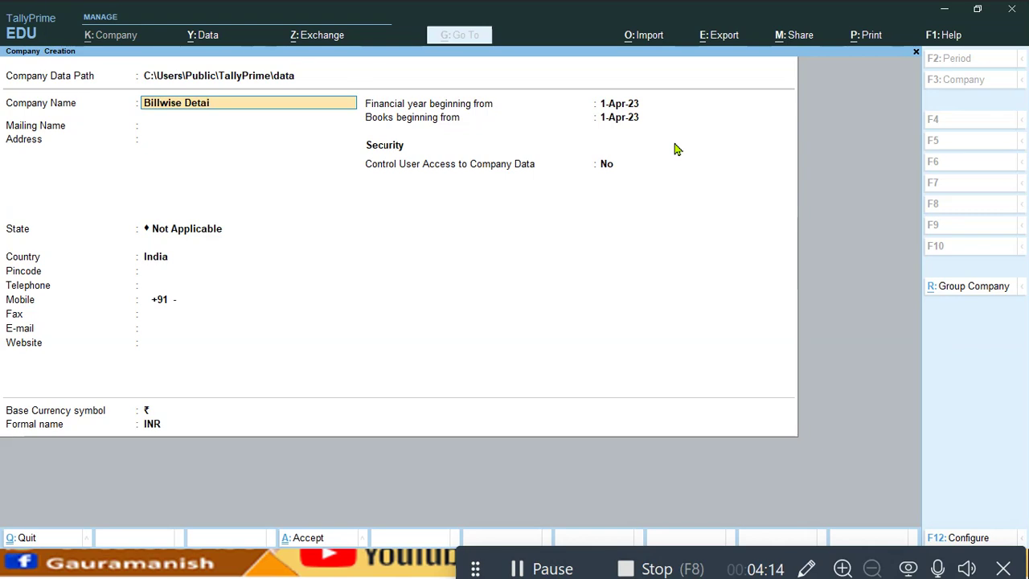
# - Create the company Billwise Details, using the same text as its mailing name and leaving the other details at their defaults
pyautogui.press('Return')
pyautogui.press('Return')
pyautogui.press('Return')
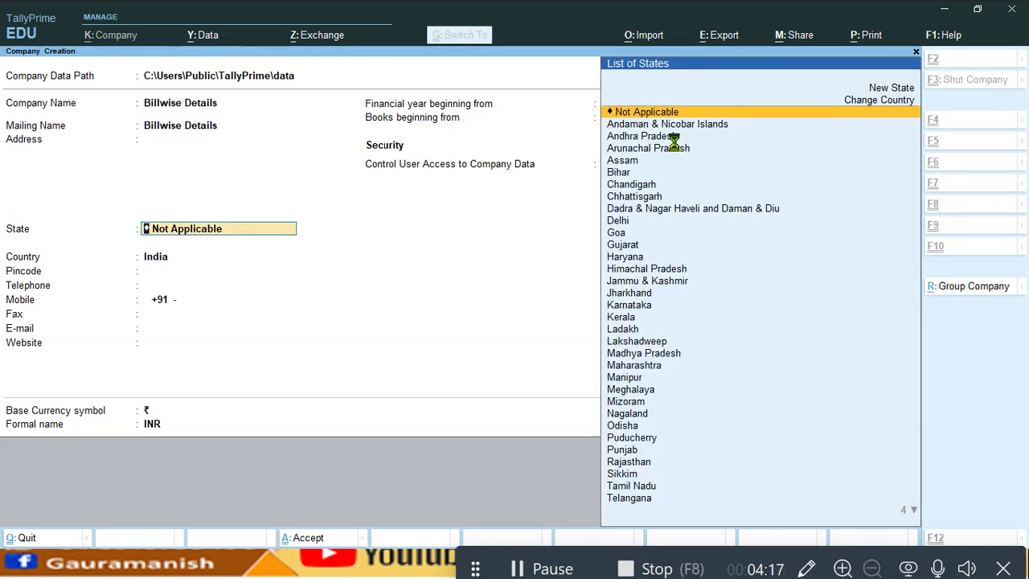
pyautogui.hotkey('ctrl', 'a')
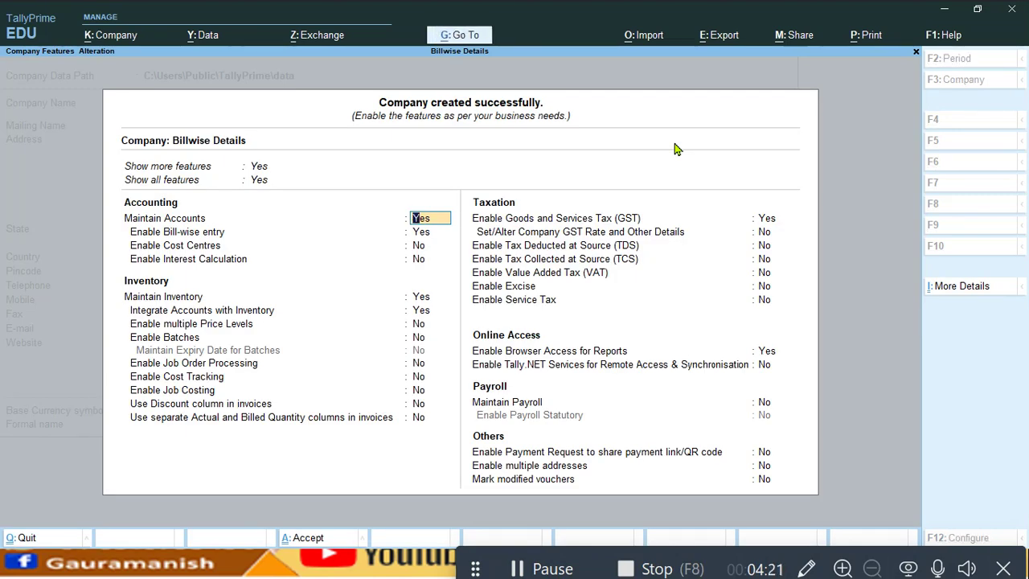
# - Accept the company features with Enable Bill-wise entry set to Yes and cost centres set to No
pyautogui.press('Return')
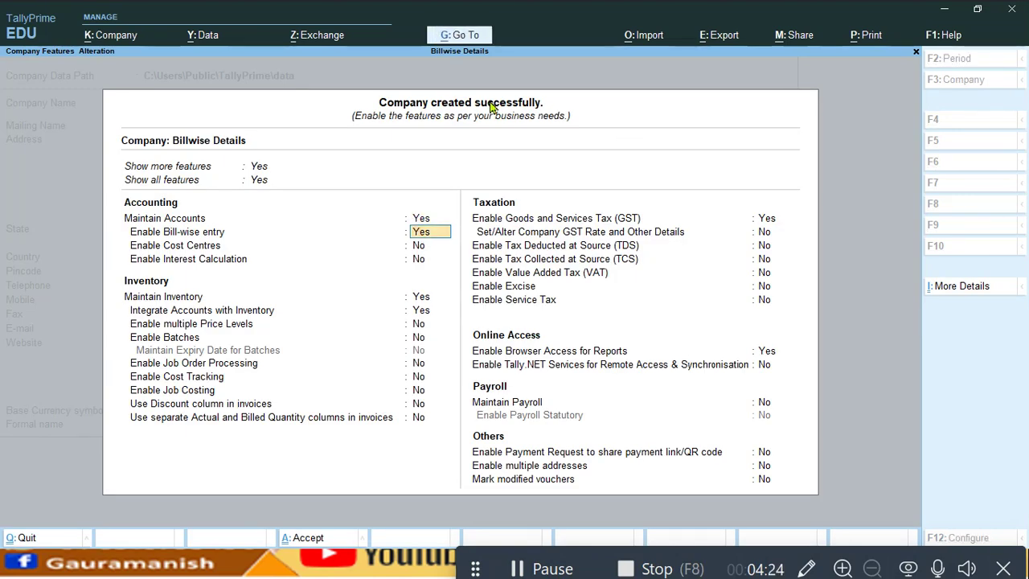
pyautogui.click(426, 245)
pyautogui.hotkey('ctrl', 'a')
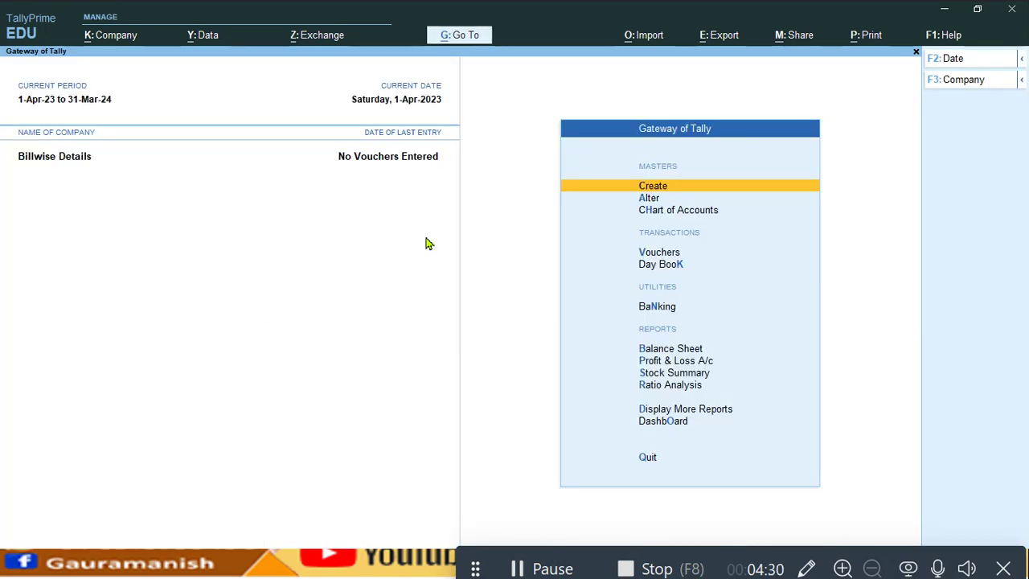
# - Create a ledger named Capital A/c under the Capital Account group
pyautogui.press('Return')
pyautogui.press('Down')
pyautogui.press('Return')
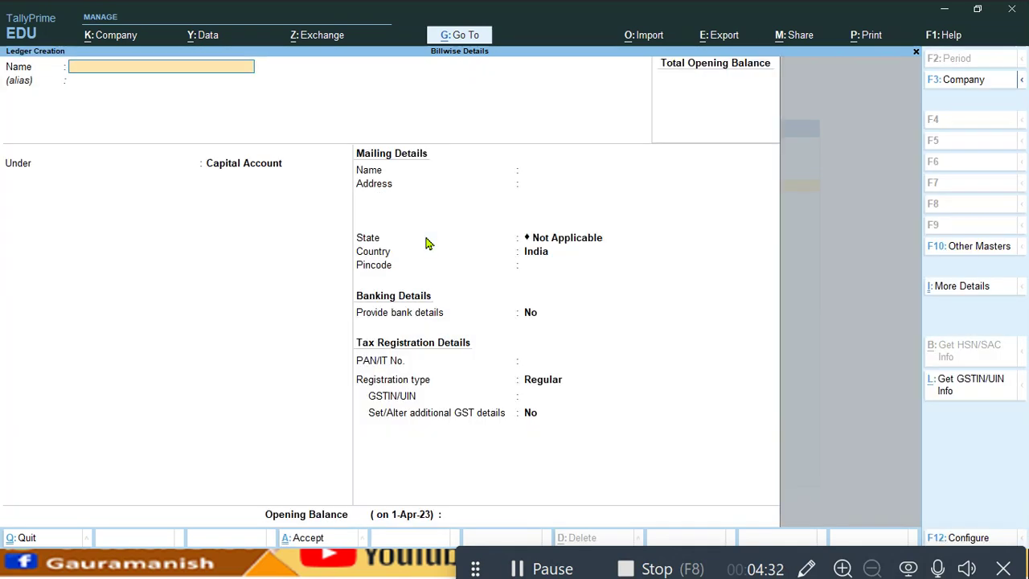
pyautogui.write('Capital a/c')
pyautogui.press('Return')
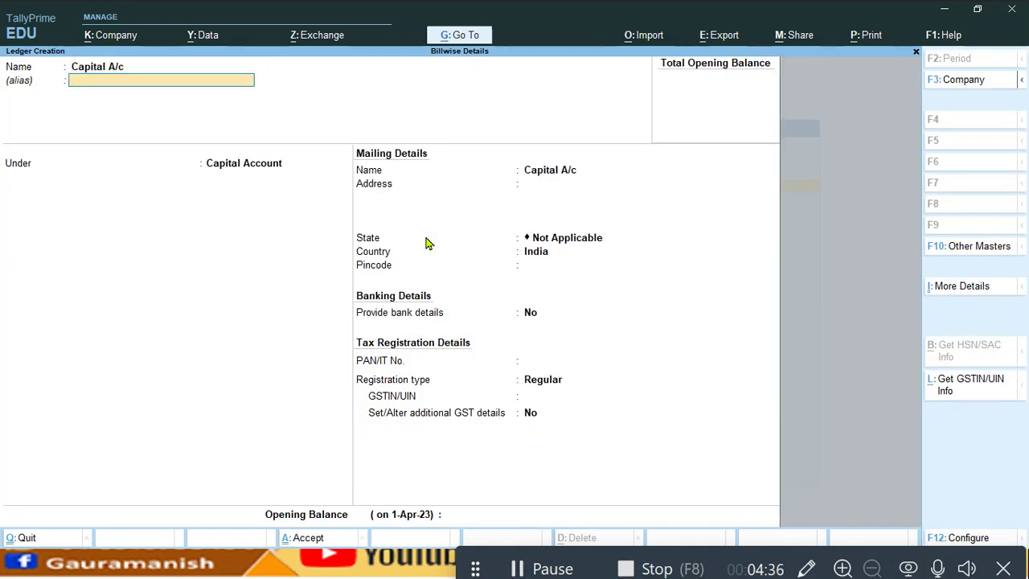
pyautogui.press('Return')
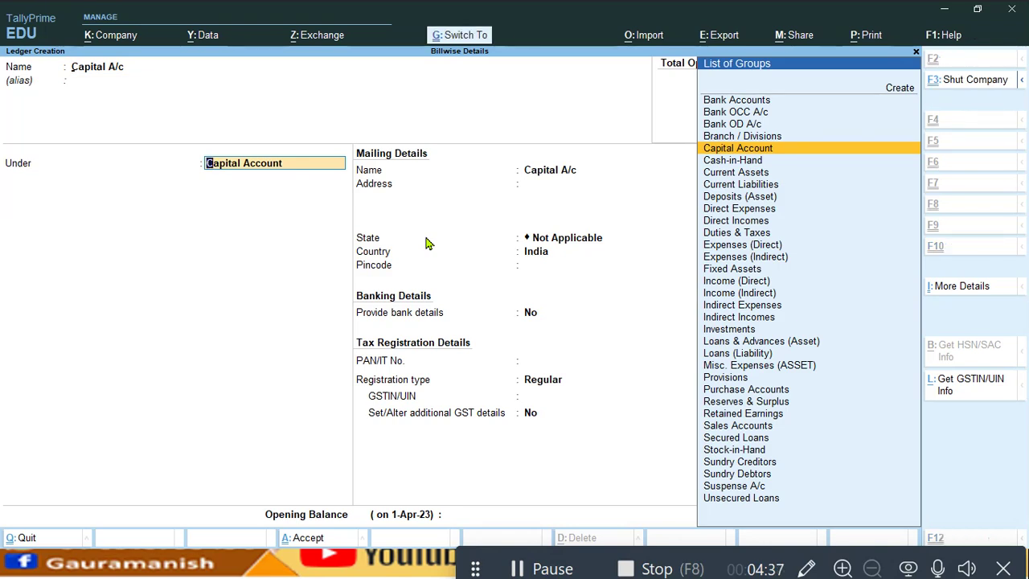
pyautogui.hotkey('ctrl', 'a')
# - Create a ledger named Purchase A/c under the Purchase Accounts group
pyautogui.write('Purchase')
pyautogui.press('Return')
pyautogui.press('Return')
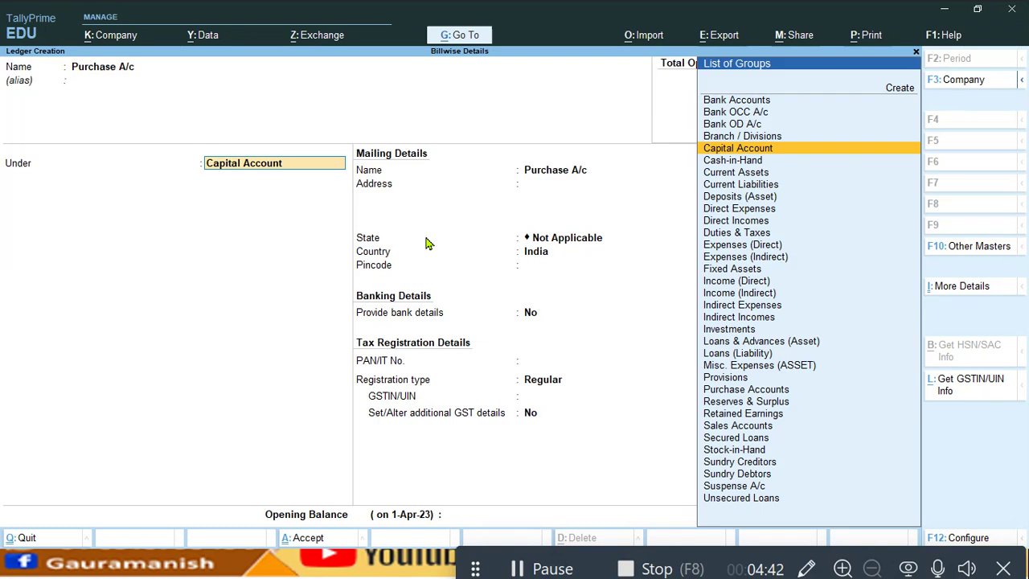
pyautogui.write('pu')
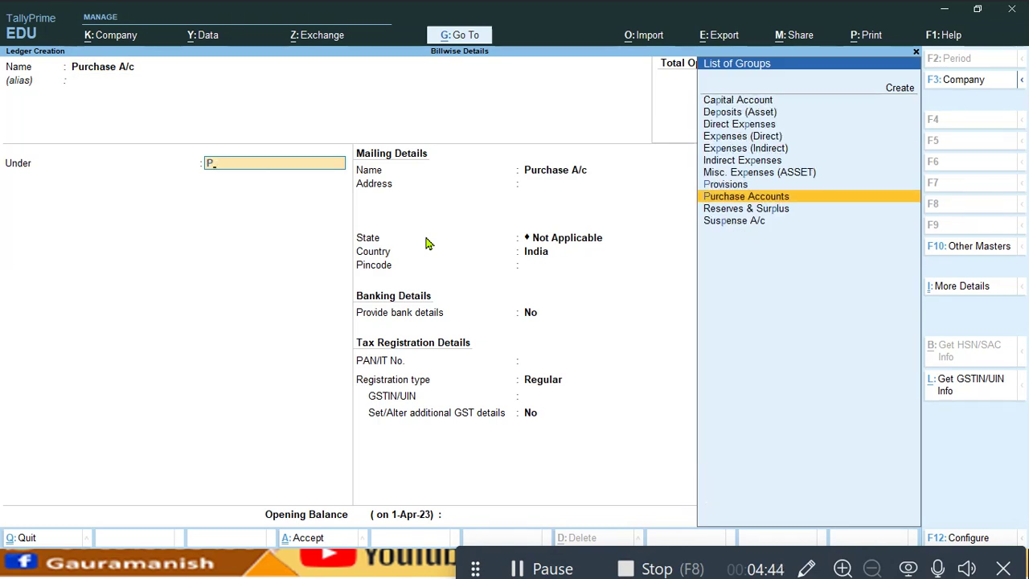
pyautogui.press('Return')
pyautogui.hotkey('ctrl', 'a')
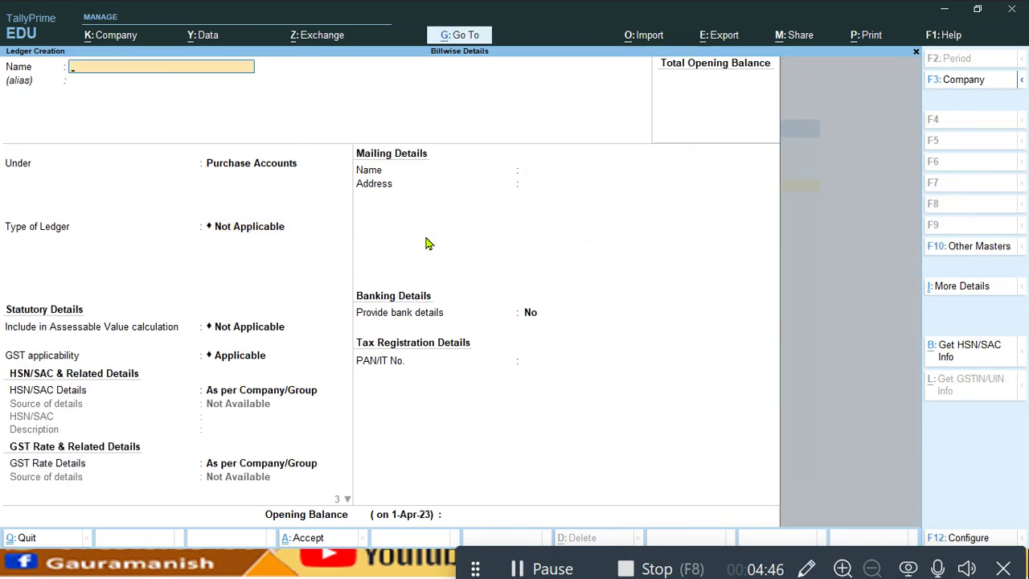
# - Create the ledger ABC Corporation under Sundry Creditors, maintaining balances bill-by-bill with a default credit period of 30 days
pyautogui.write('A')
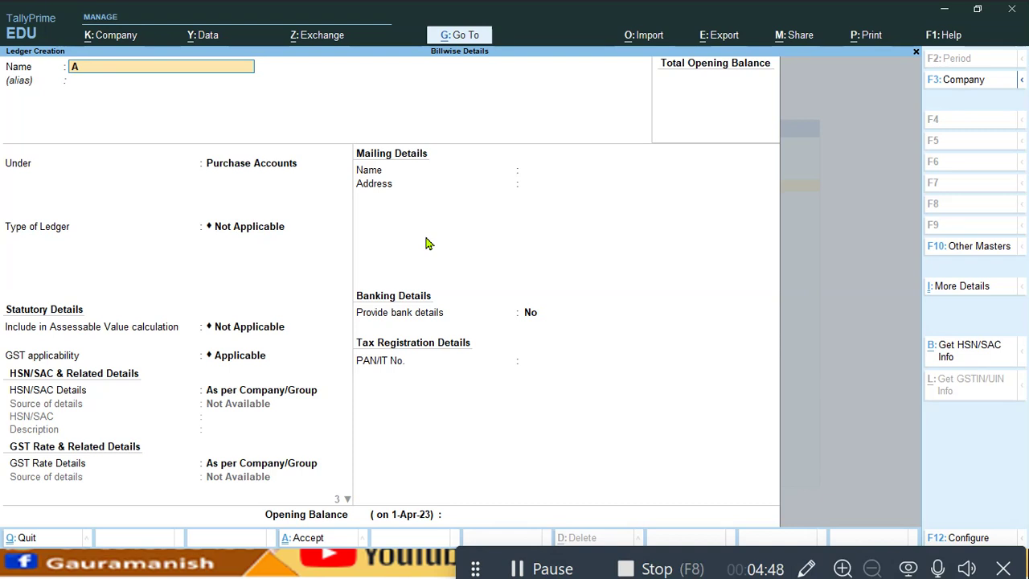
pyautogui.write('BC Corporation')
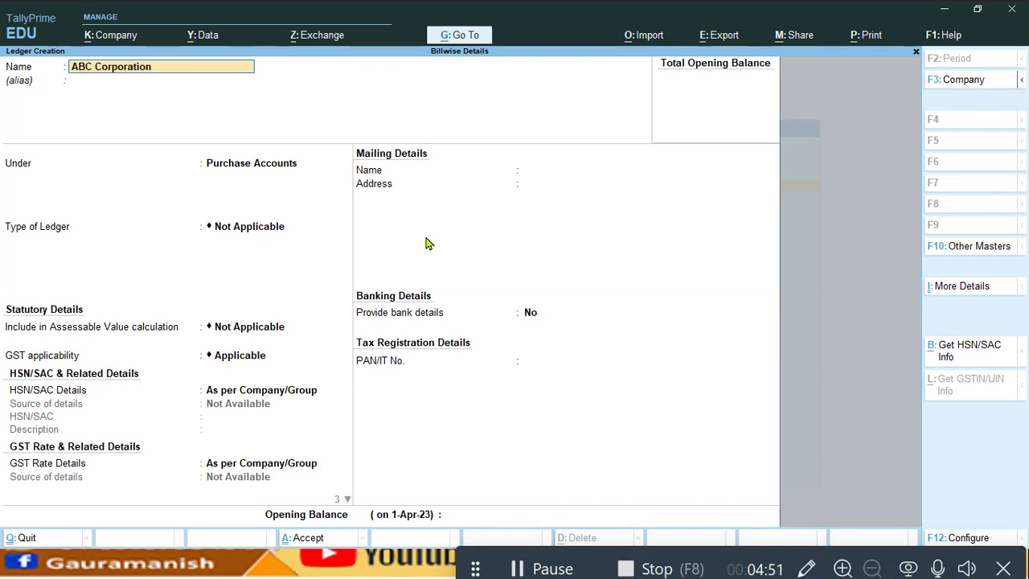
pyautogui.press('Return')
pyautogui.write('S')
pyautogui.press('Up')
pyautogui.press('Up')
pyautogui.press('Up')
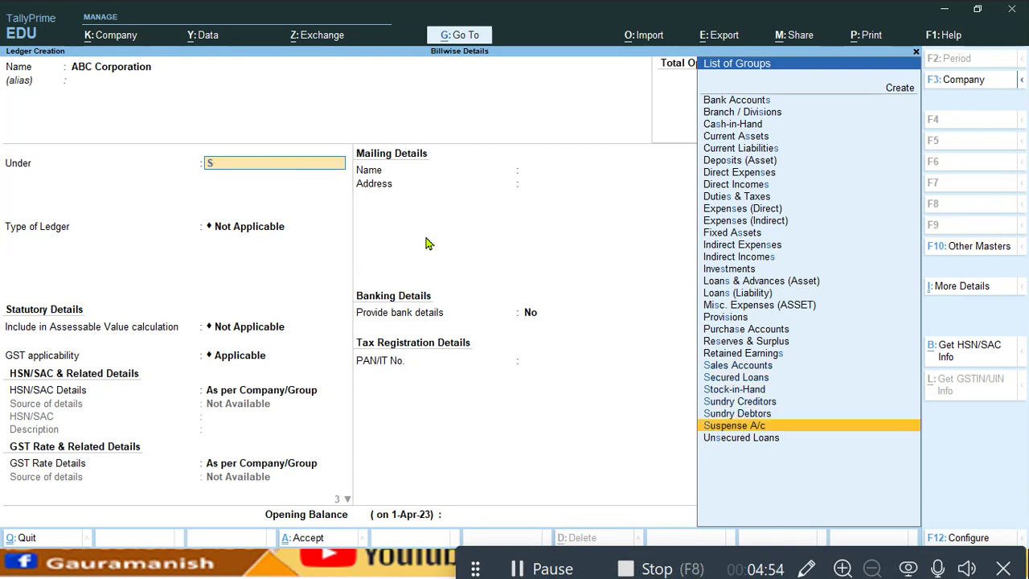
pyautogui.press('Return')
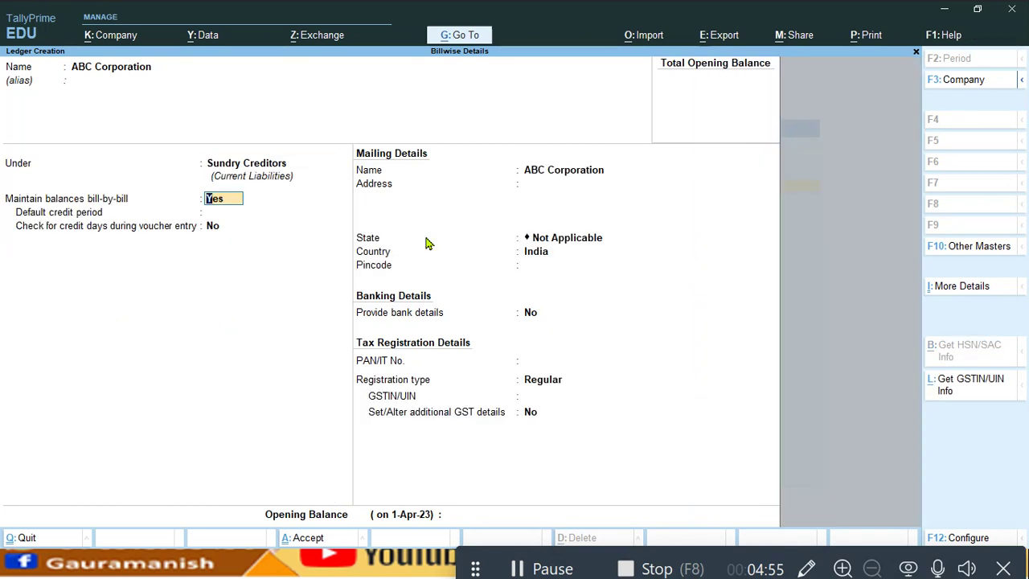
pyautogui.press('Return')
pyautogui.write('30')
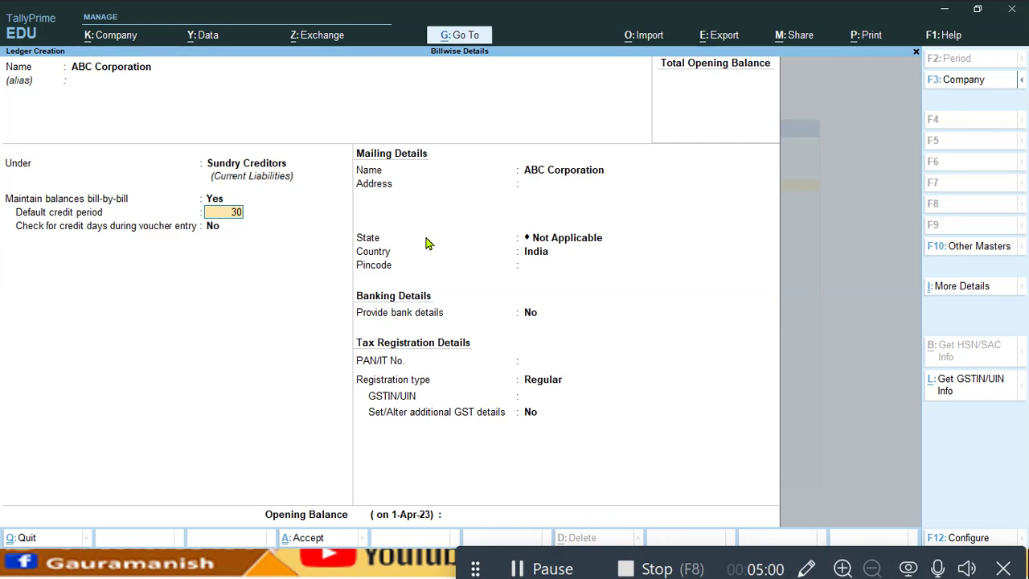
pyautogui.press('Return')
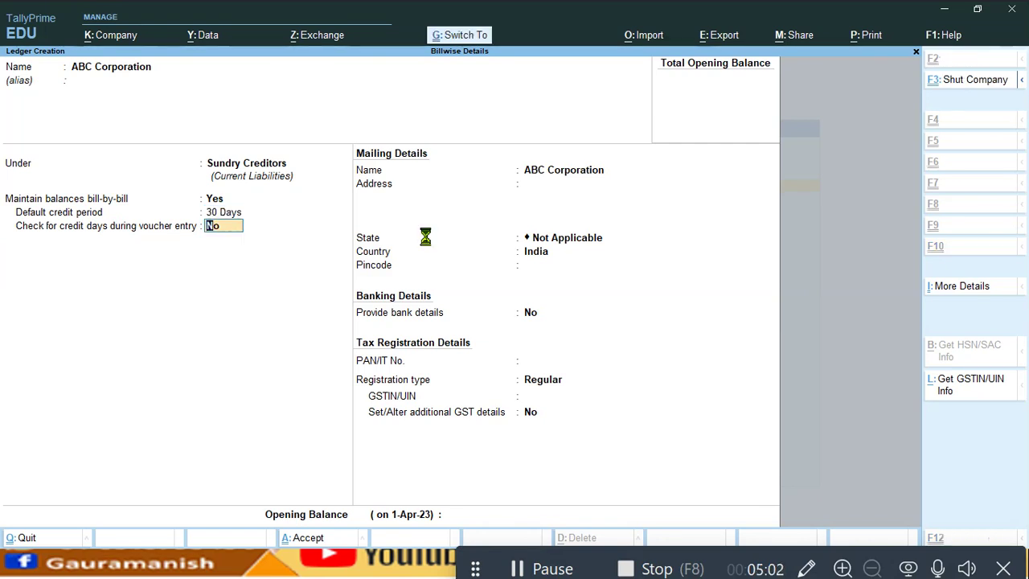
pyautogui.hotkey('ctrl', 'a')
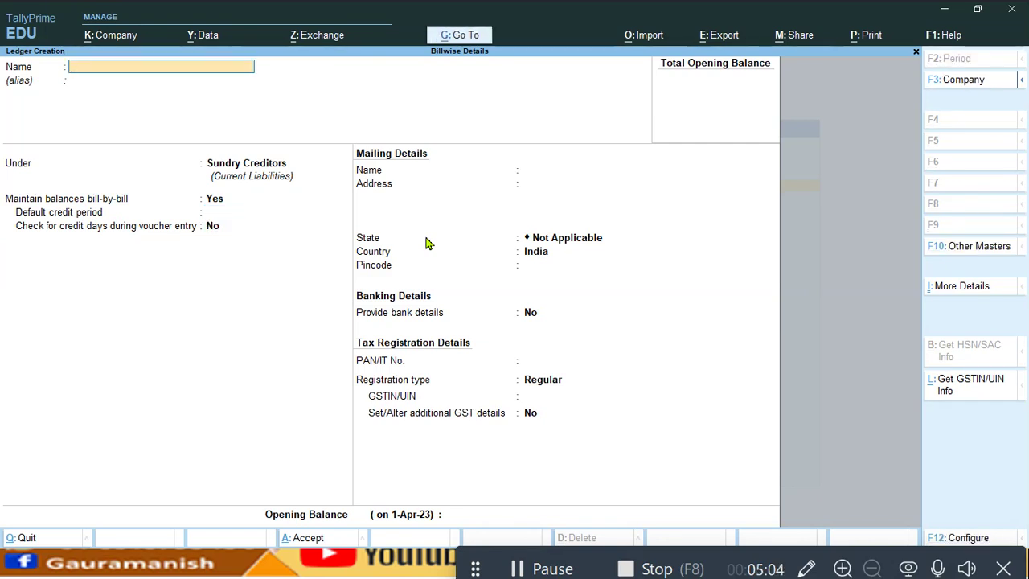
# - Create a ledger named Sales A/c under the Sales Accounts group
pyautogui.write('Sales a/c')
pyautogui.press('Return')
pyautogui.write('S')
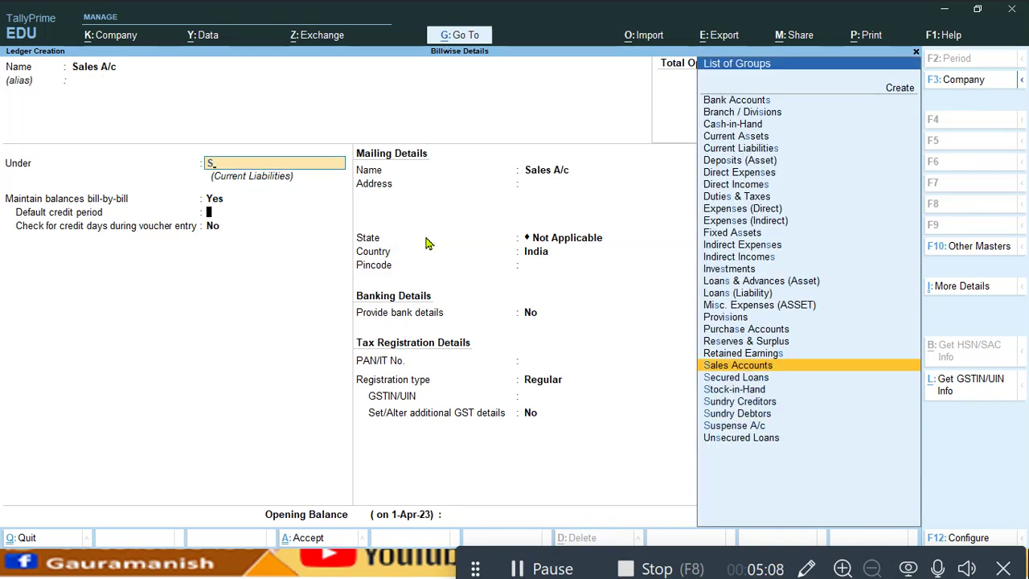
pyautogui.press('Return')
pyautogui.press('Return')
pyautogui.hotkey('ctrl', 'a')
# - Create a ledger in the first customer's name under Sundry Debtors, with bill-by-bill balances and a 30-day default credit period
pyautogui.write('Din')
pyautogui.press('Return')
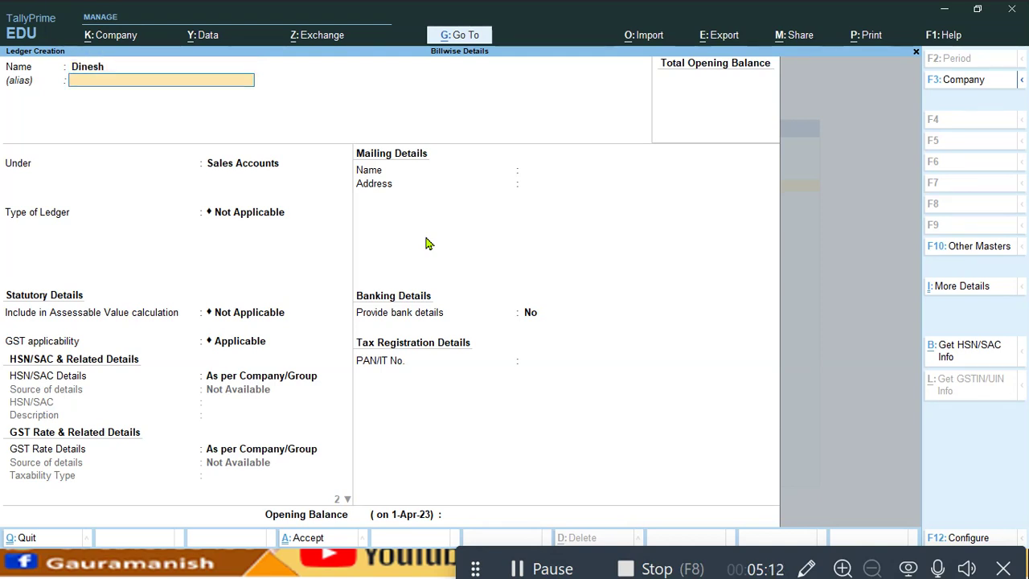
pyautogui.press('Return')
pyautogui.write('S')
pyautogui.press('Up')
pyautogui.press('Up')
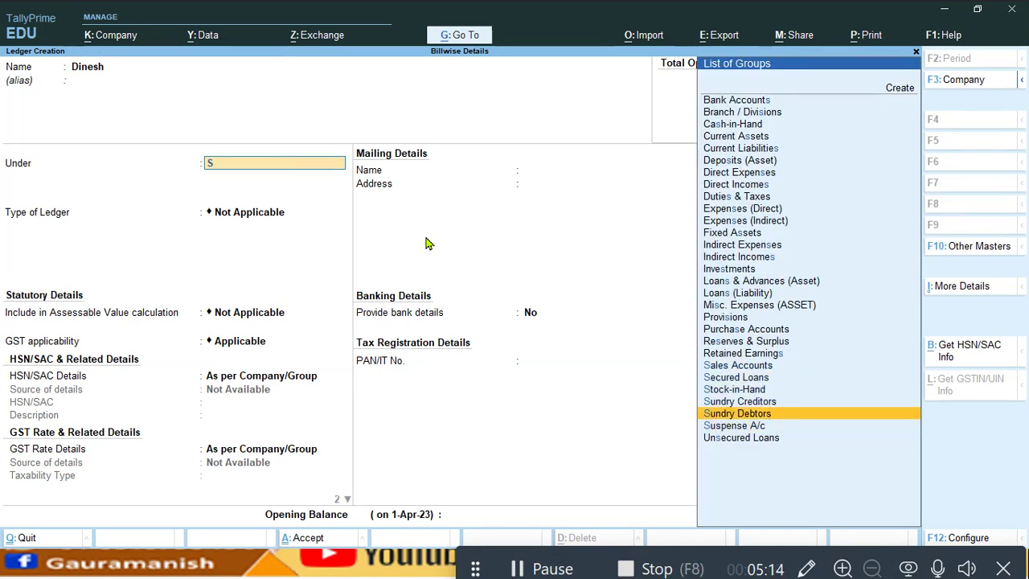
pyautogui.press('Down')
pyautogui.press('Return')
pyautogui.press('Return')
pyautogui.write('30')
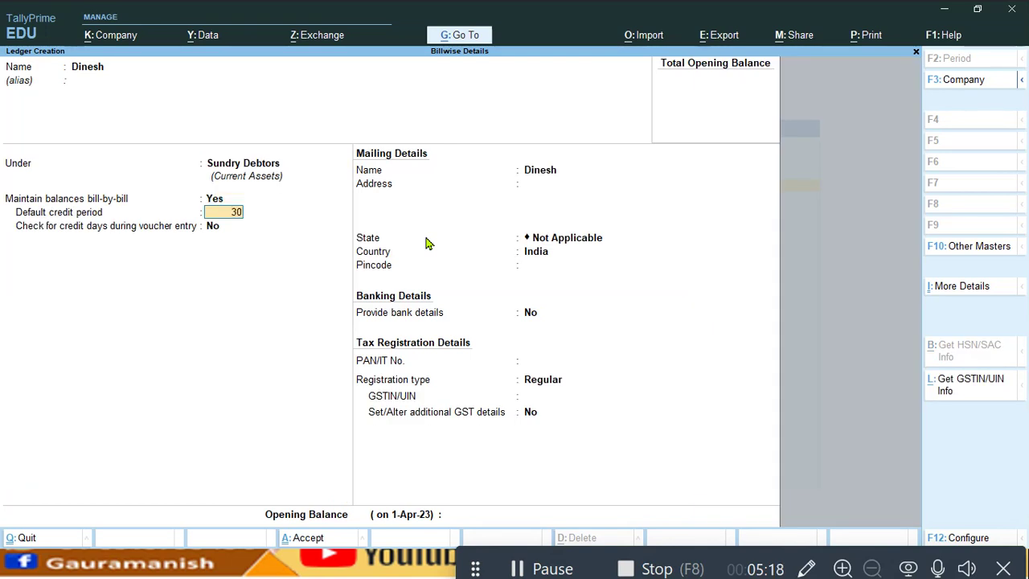
pyautogui.press('Return')
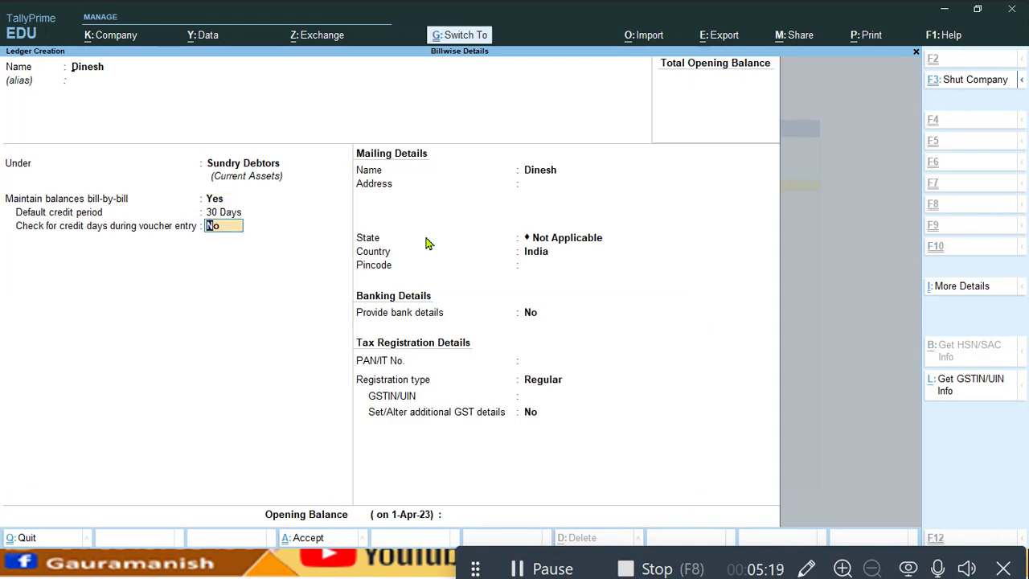
pyautogui.hotkey('ctrl', 'a')
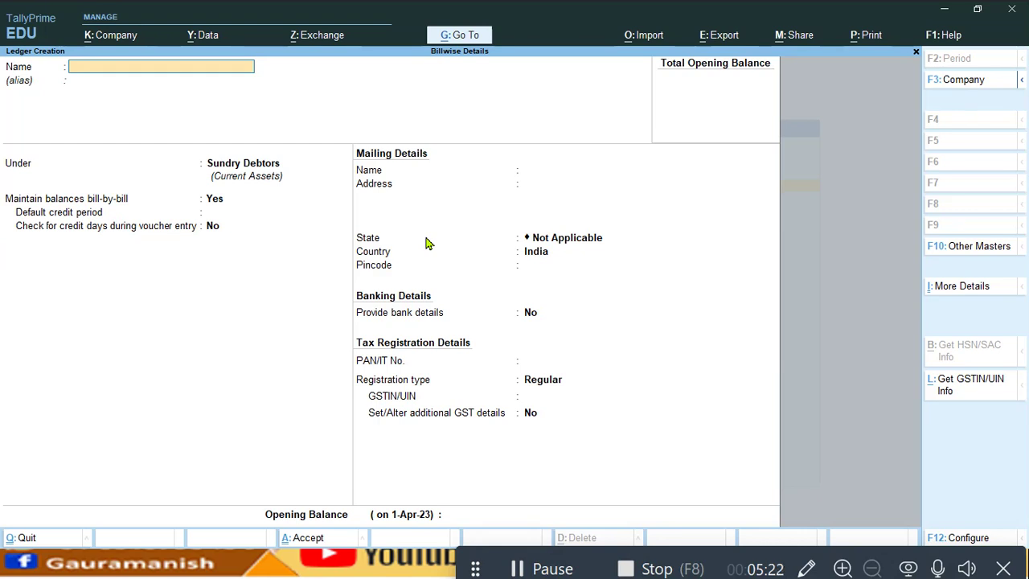
# - Create a second customer's ledger under Sundry Debtors, with bill-by-bill balances and a default credit period of 30 days
pyautogui.write('Suresh')
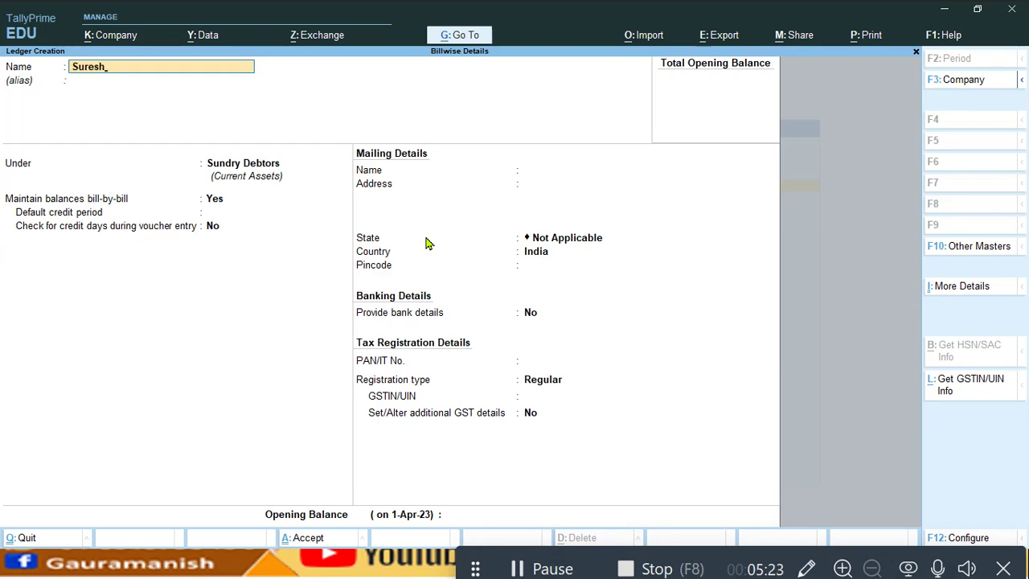
pyautogui.press('Return')
pyautogui.press('Return')
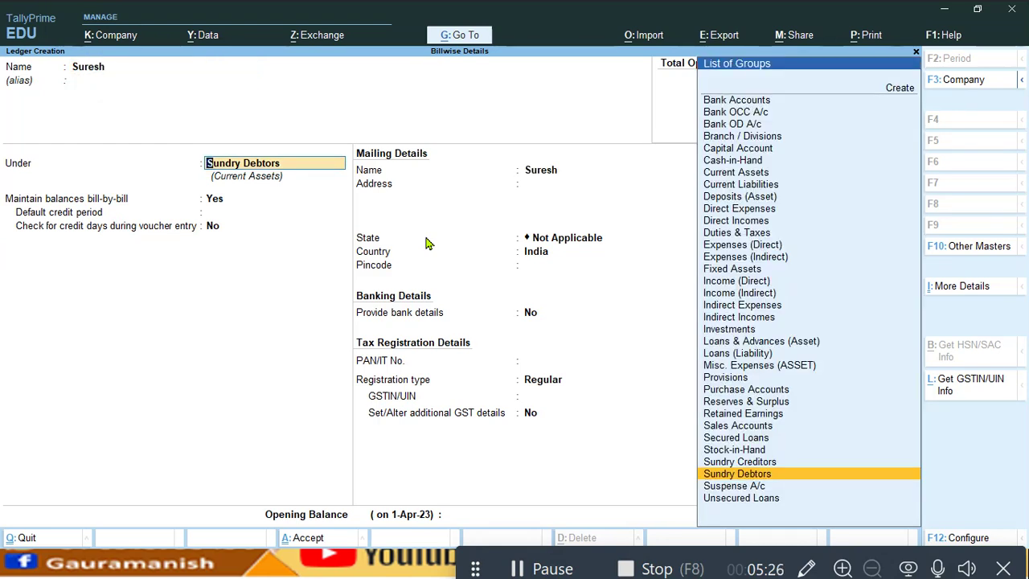
pyautogui.press('Return')
pyautogui.press('Return')
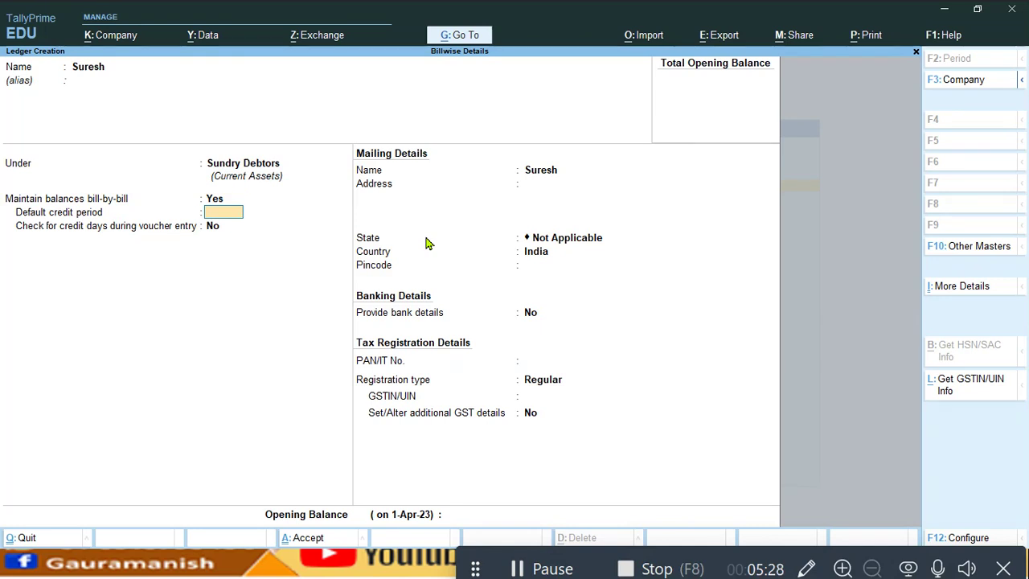
pyautogui.write('3')
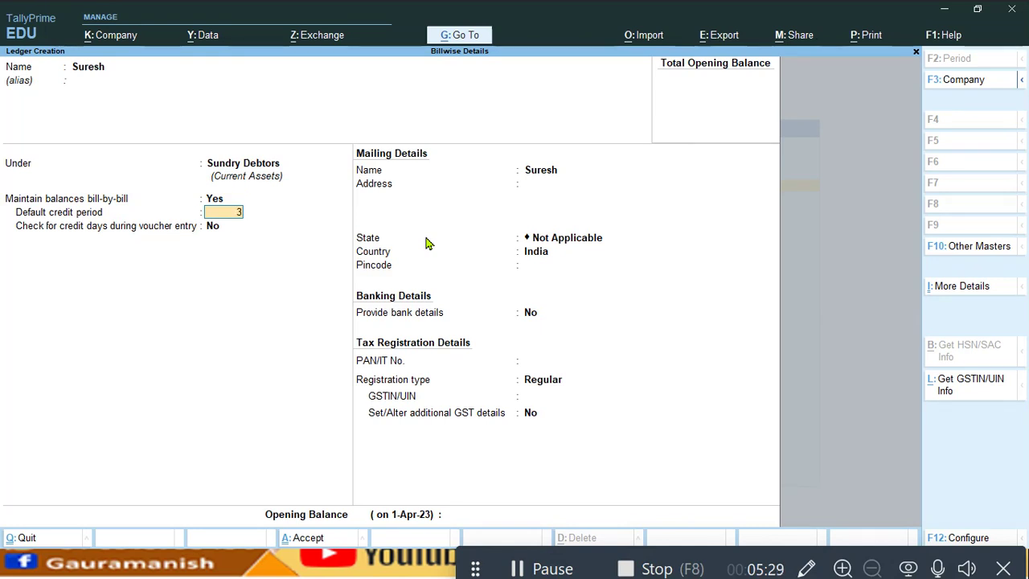
pyautogui.write('0')
pyautogui.press('Return')
pyautogui.hotkey('ctrl', 'a')
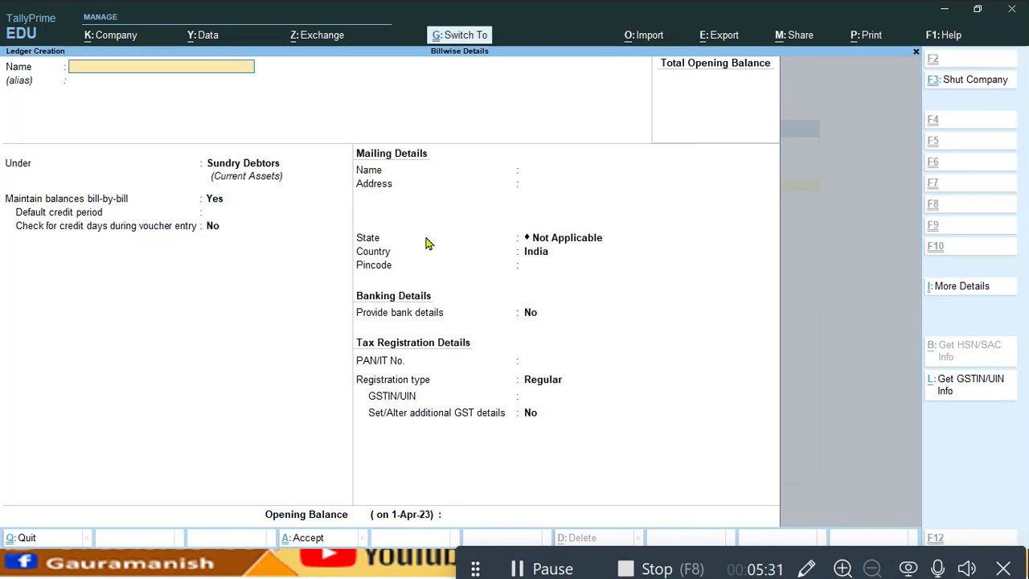
# - Create a ledger named Interest Rec A/c under the Indirect Incomes group
pyautogui.write('Intere')
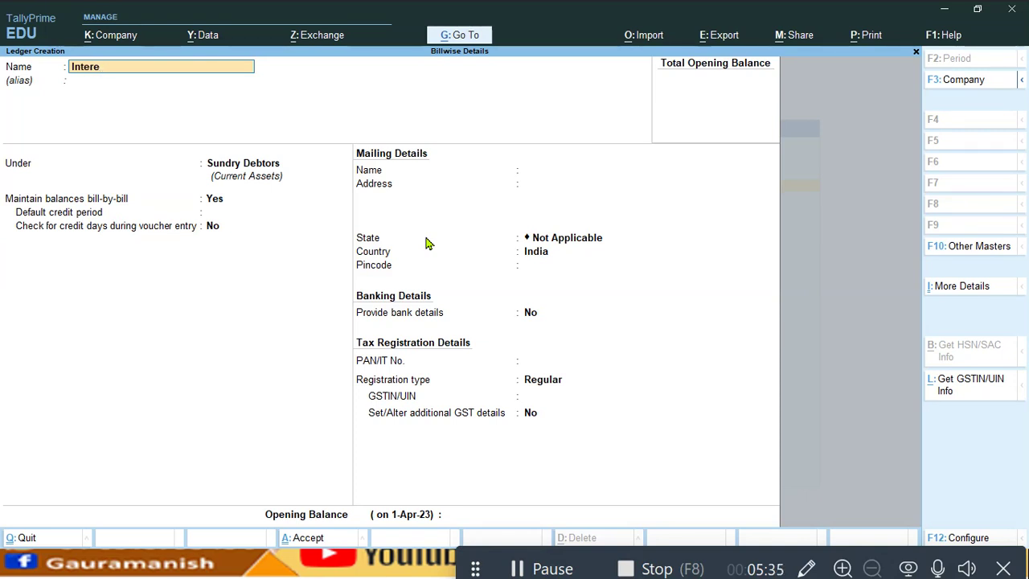
pyautogui.write('ts Rec A/c')
pyautogui.press('Return')
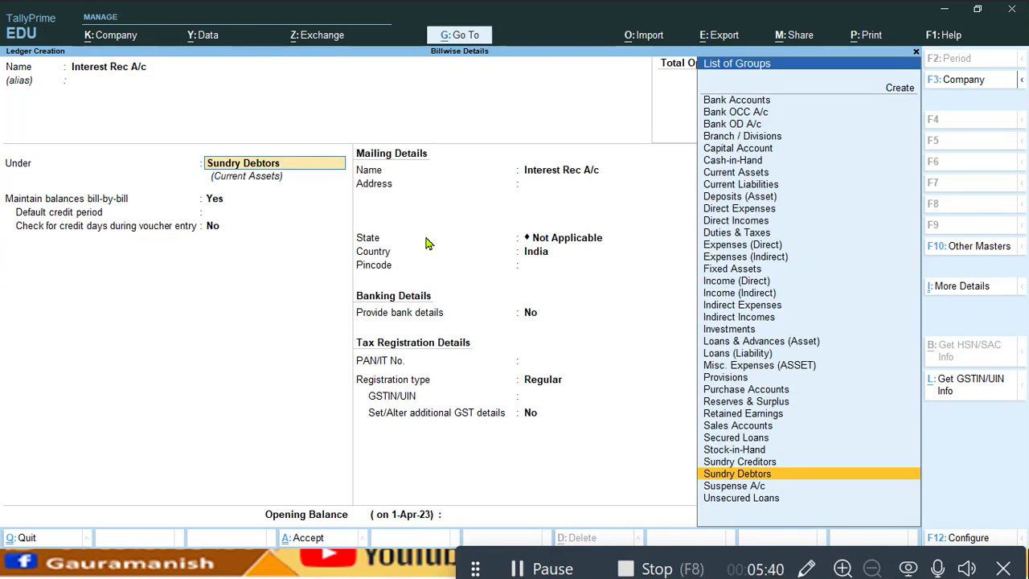
pyautogui.write('i')
pyautogui.press('Down')
pyautogui.press('Down')
pyautogui.press('Down')
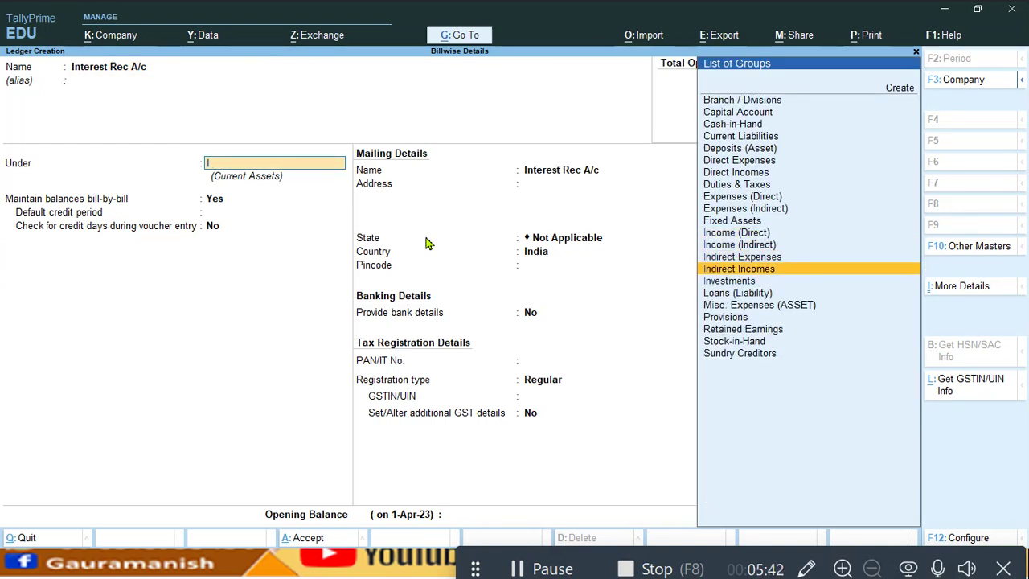
pyautogui.press('Return')
pyautogui.press('Return')
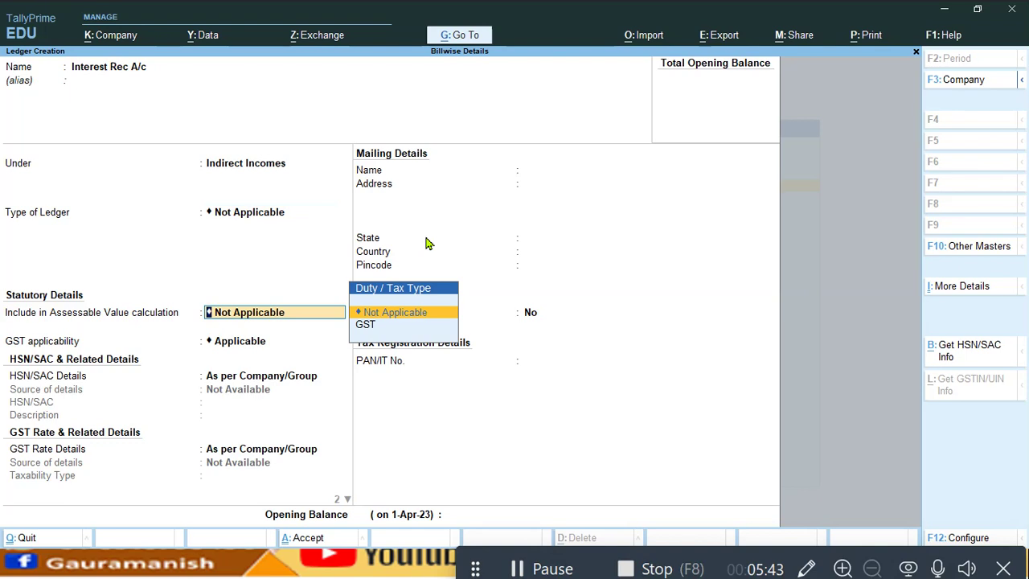
pyautogui.press('ctrl')
pyautogui.hotkey('ctrl', 'a')
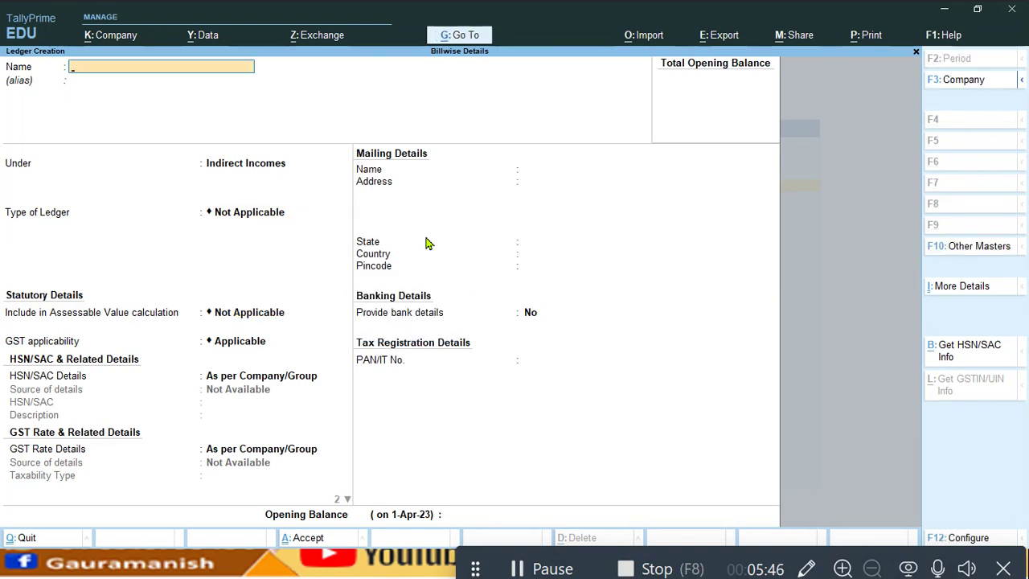
# - Leave ledger creation and start a new Receipt voucher
pyautogui.press('Escape')
pyautogui.press('Escape')
pyautogui.press('Down')
pyautogui.press('Down')
pyautogui.press('Down')
pyautogui.press('Return')
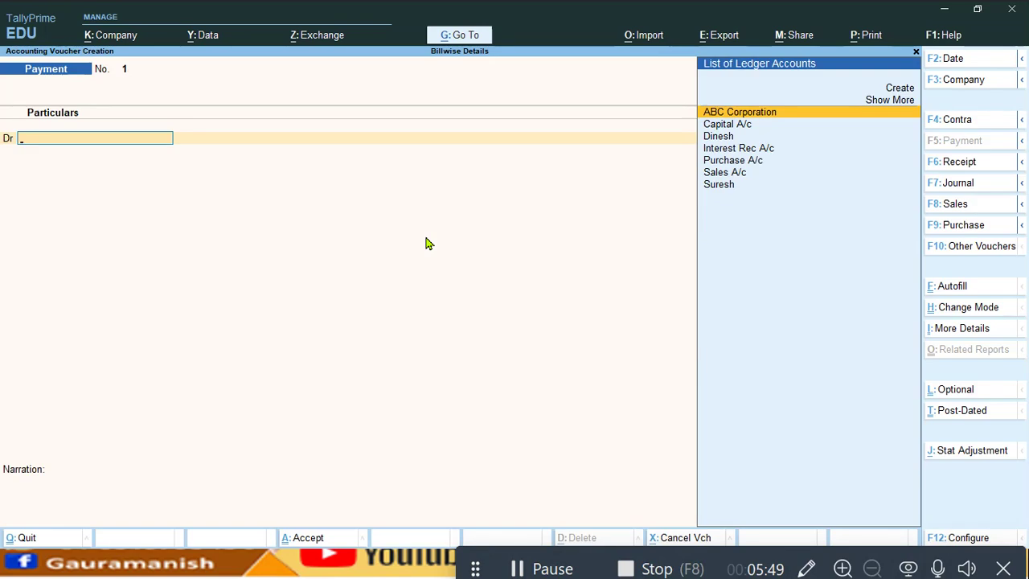
pyautogui.click(947, 163)
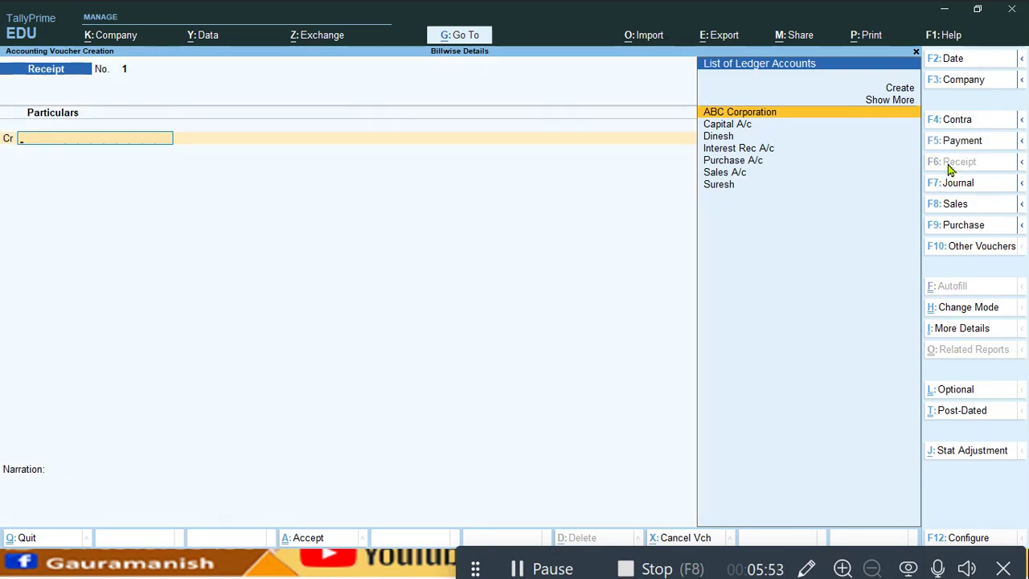
# - Record and save a receipt crediting Capital A/c and debiting Cash with 1,00,000
pyautogui.press('Return')
pyautogui.press('BackSpace')
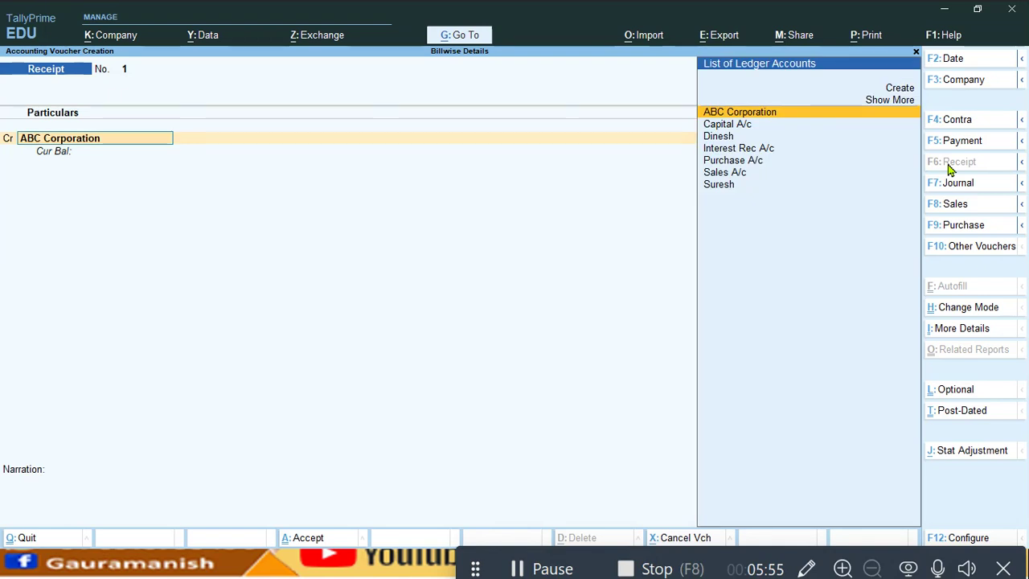
pyautogui.press('Down')
pyautogui.press('Return')
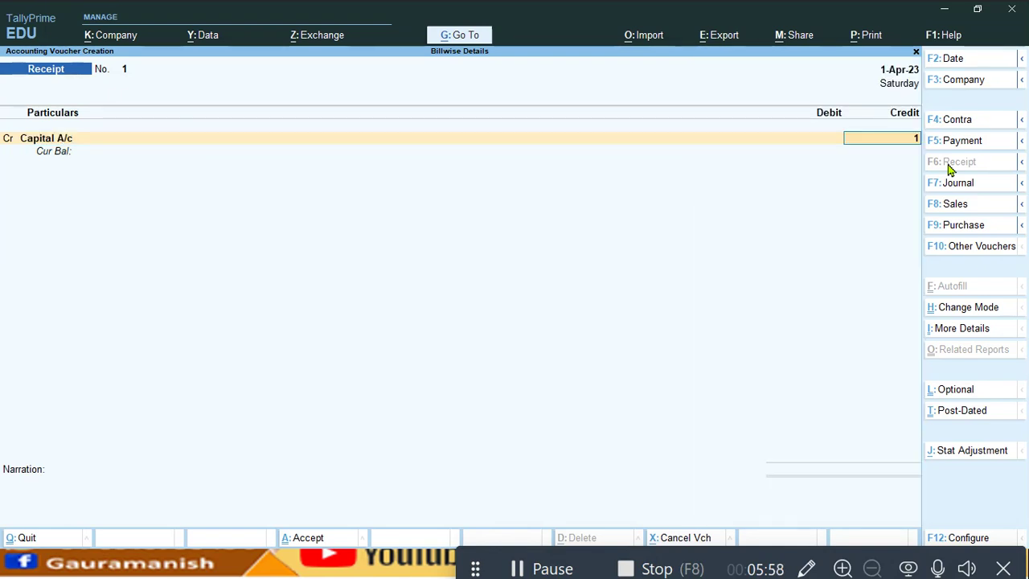
pyautogui.press('Return')
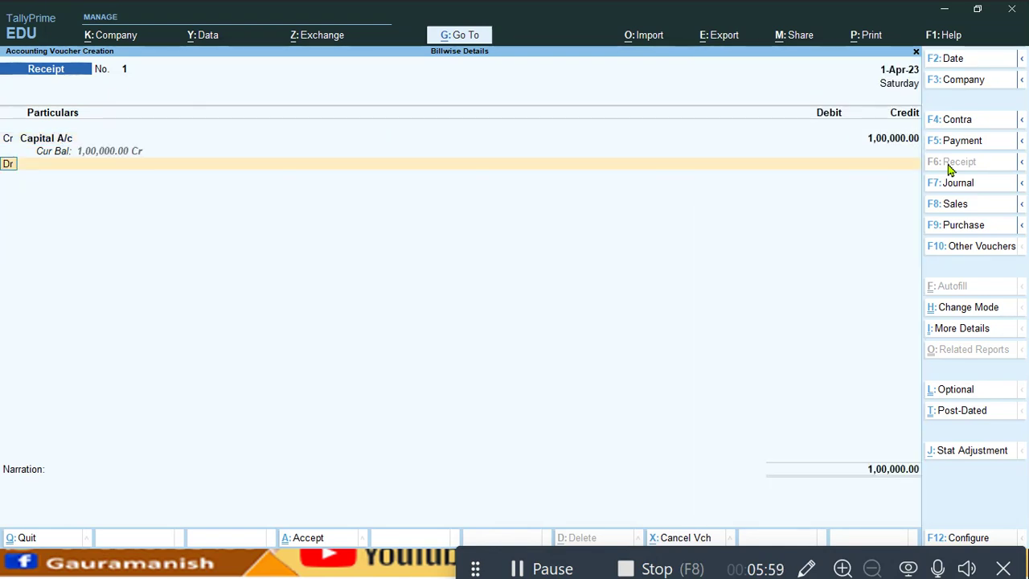
pyautogui.press('Down')
pyautogui.press('Down')
pyautogui.press('Return')
pyautogui.press('ctrl')
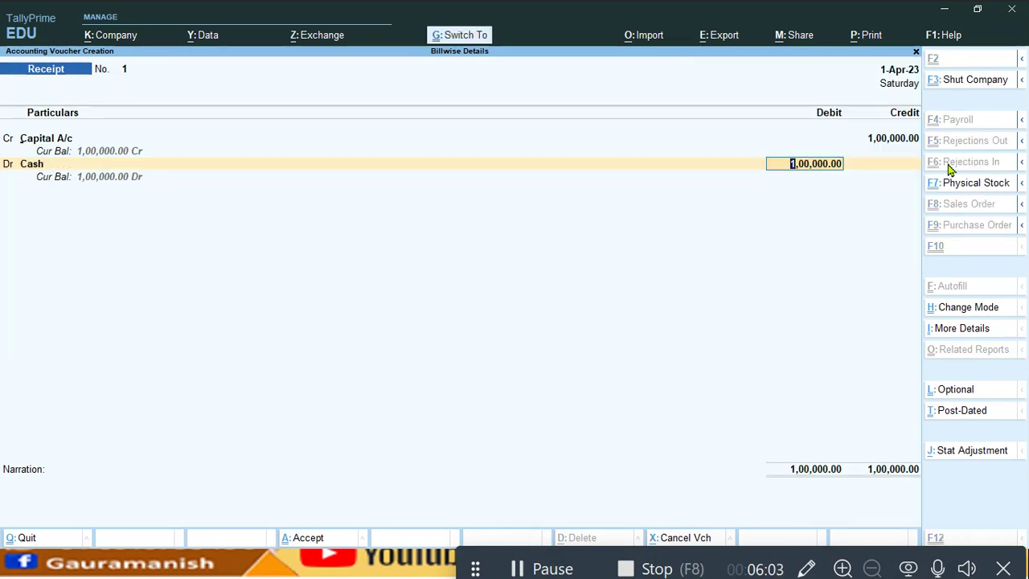
pyautogui.hotkey('ctrl', 'a')
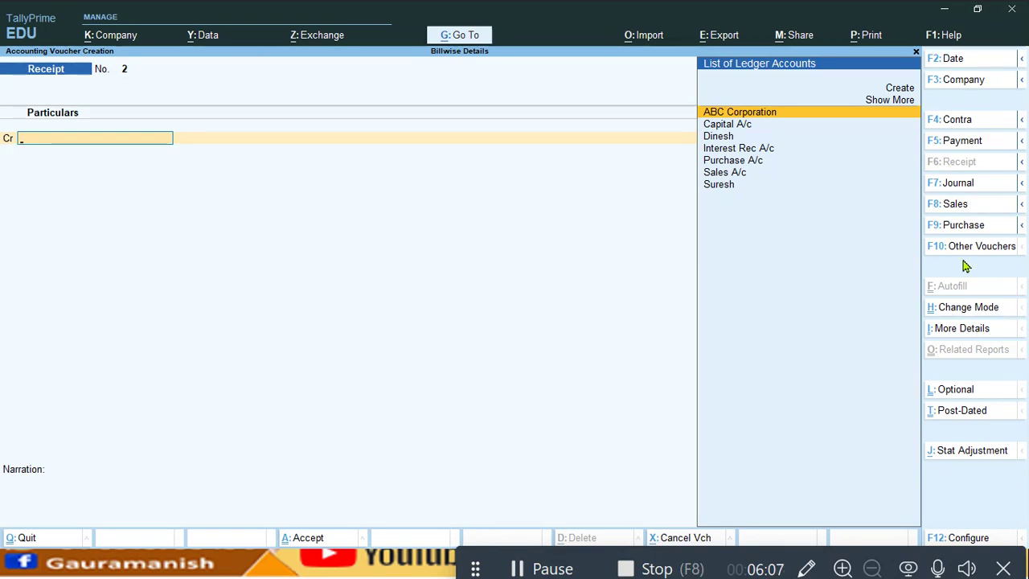
# - Start a Purchase voucher in As Voucher mode, leaving the supplier invoice number and date blank
pyautogui.click(962, 226)
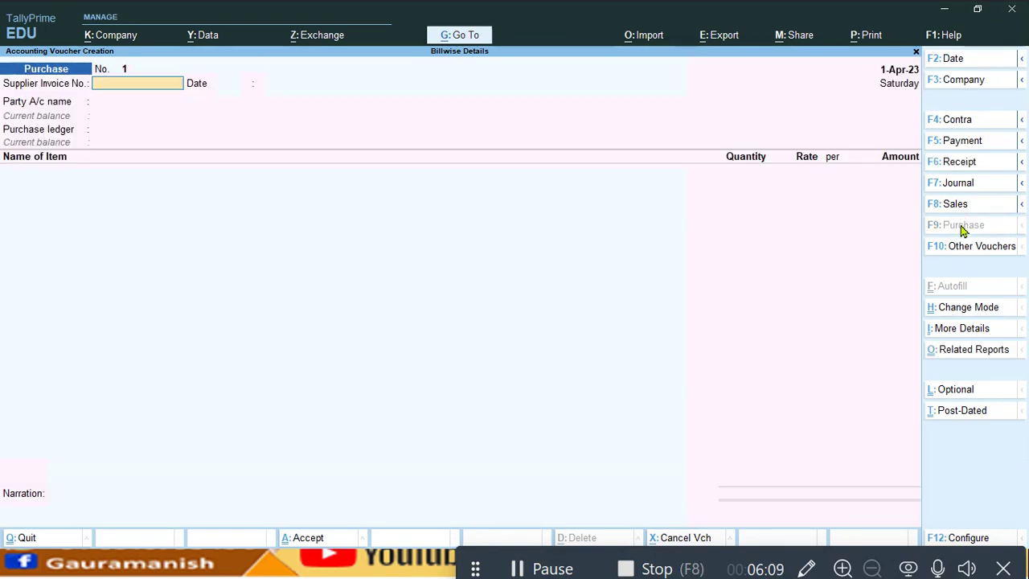
pyautogui.hotkey('ctrl', 'h')
pyautogui.press('Down')
pyautogui.press('Down')
pyautogui.press('Return')
pyautogui.press('Return')
pyautogui.press('Return')
pyautogui.press('Down')
pyautogui.press('Up')
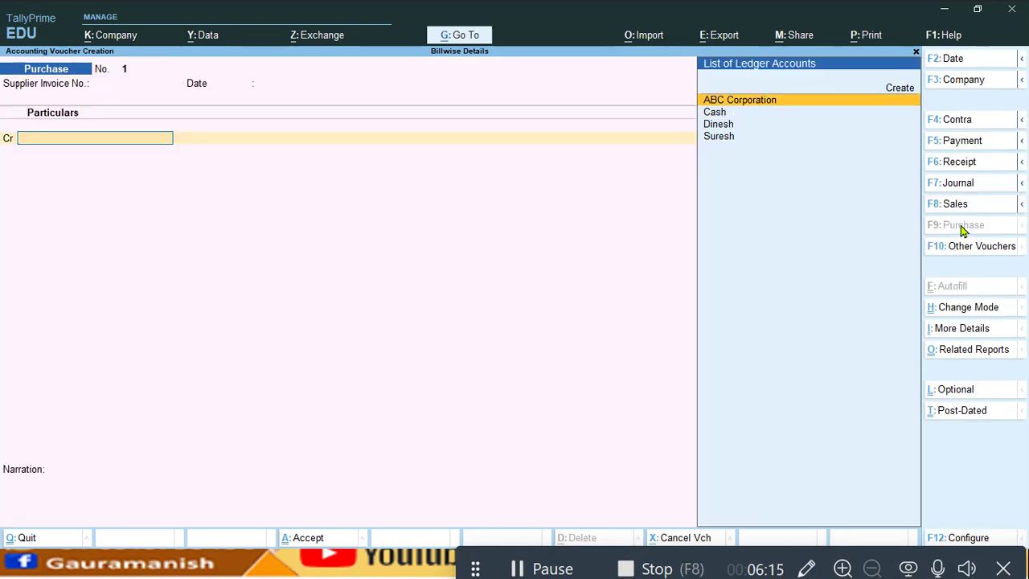
# - Credit ABC Corporation with 10,000 in the purchase voucher, accepting the receipt and party details without entries
pyautogui.press('Return')
pyautogui.press('ctrl')
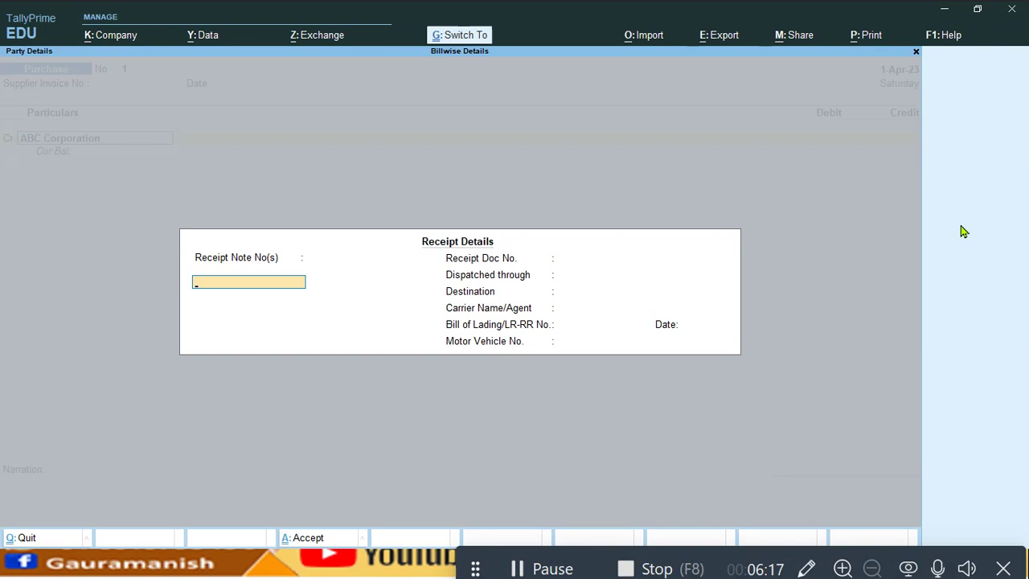
pyautogui.hotkey('ctrl', 'a')
pyautogui.hotkey('ctrl', 'a')
pyautogui.write('10,000')
pyautogui.press('Return')
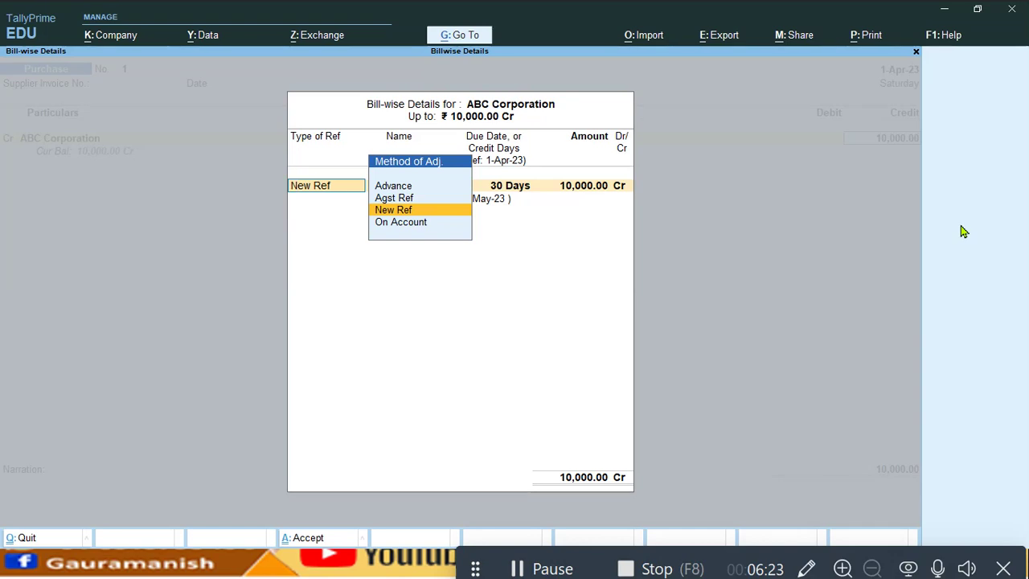
# - Assign the 10,000 purchase to New Ref 101 with a 30-day credit period in ABC Corporation's bill-wise details
pyautogui.press('Return')
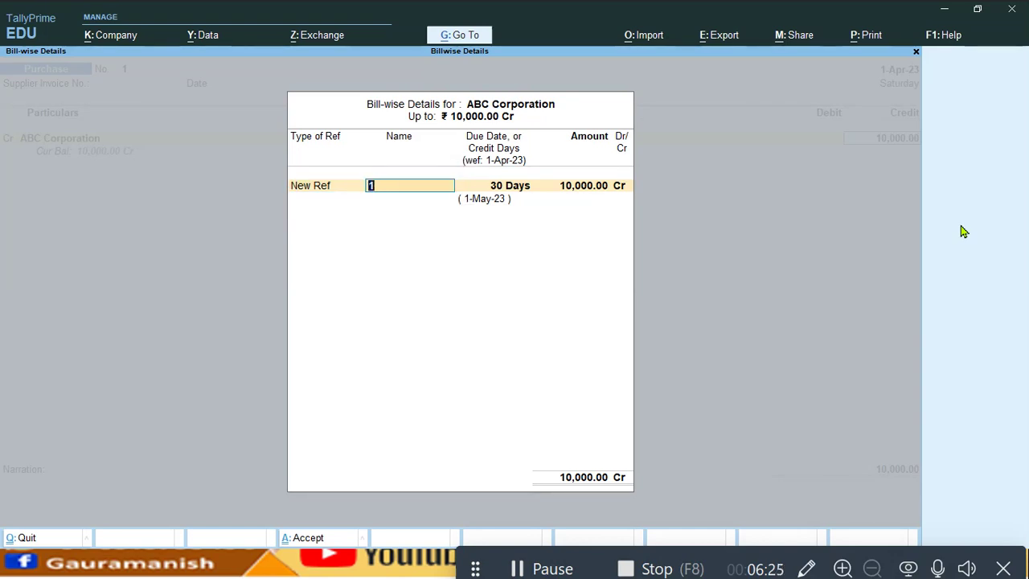
pyautogui.write('101')
pyautogui.press('Return')
pyautogui.press('Return')
pyautogui.press('Return')
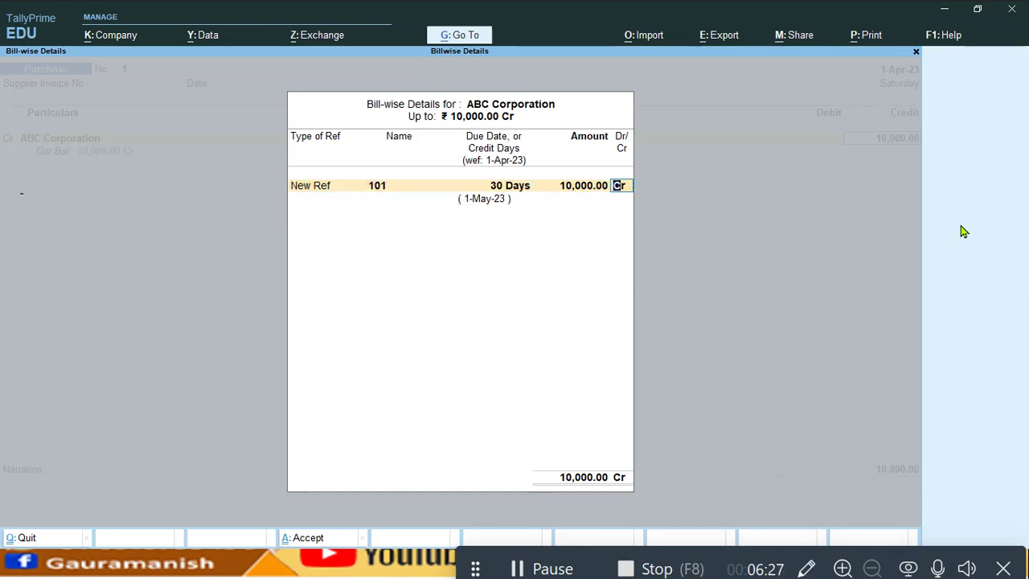
pyautogui.press('Return')
# - Debit Purchase A/c with 10,000, leave the inventory allocations blank, and save the purchase voucher
pyautogui.press('Return')
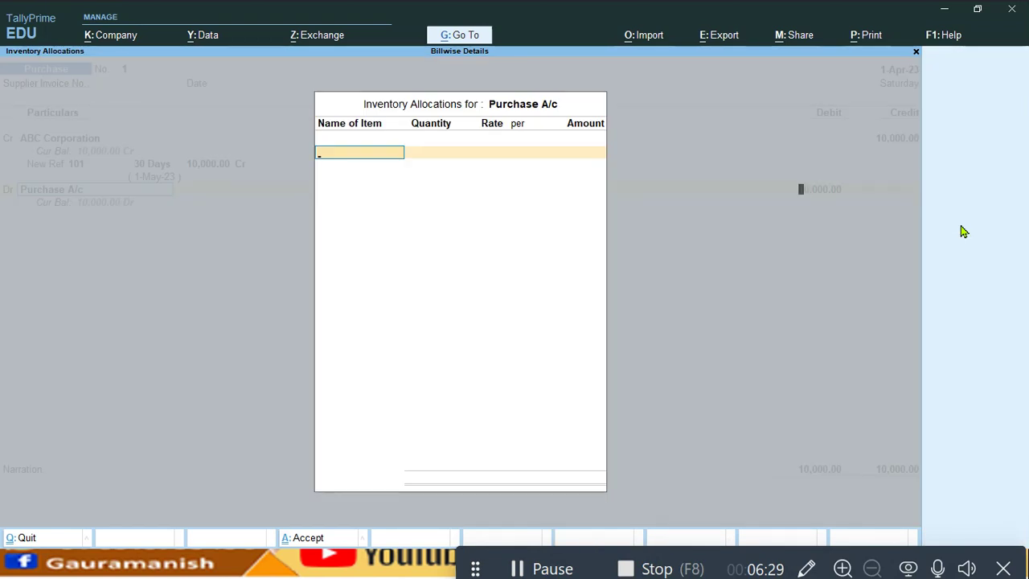
pyautogui.press('Return')
pyautogui.press('Return')
pyautogui.press('Return')
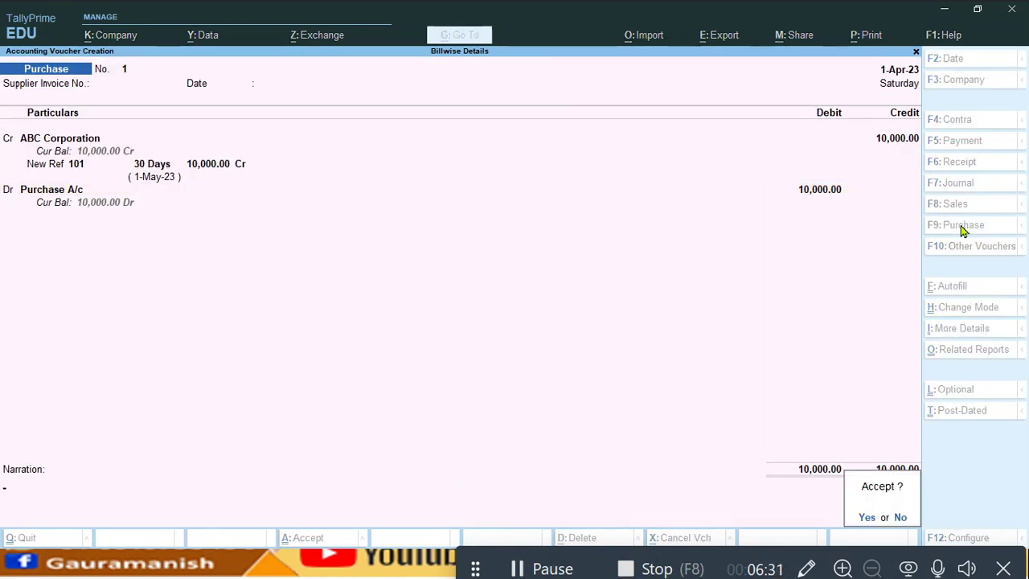
pyautogui.press('Return')
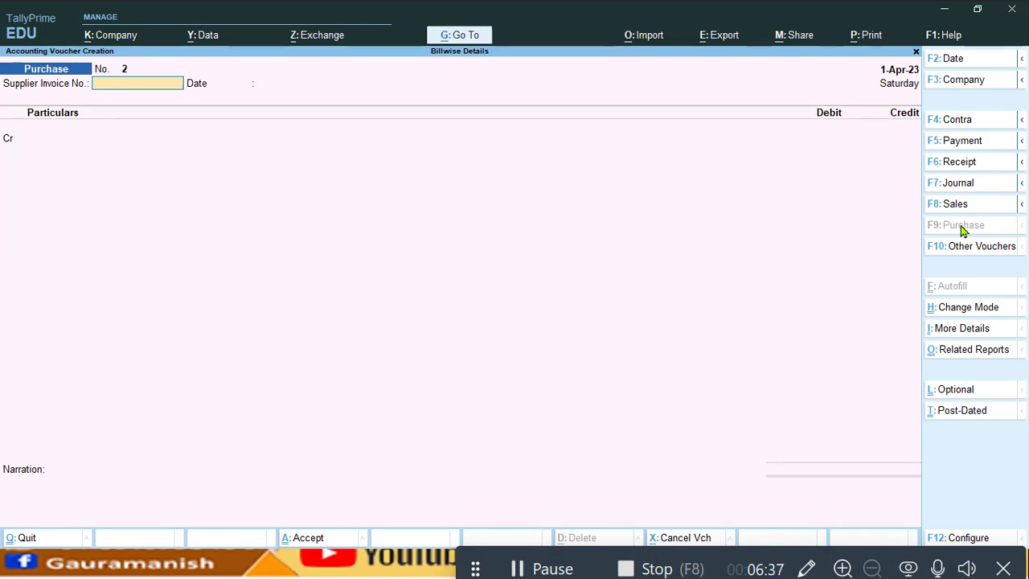
# - Start a Payment voucher debiting ABC Corporation with 8,000 as Agst Ref for bill 101
pyautogui.click(964, 142)
pyautogui.press('Return')
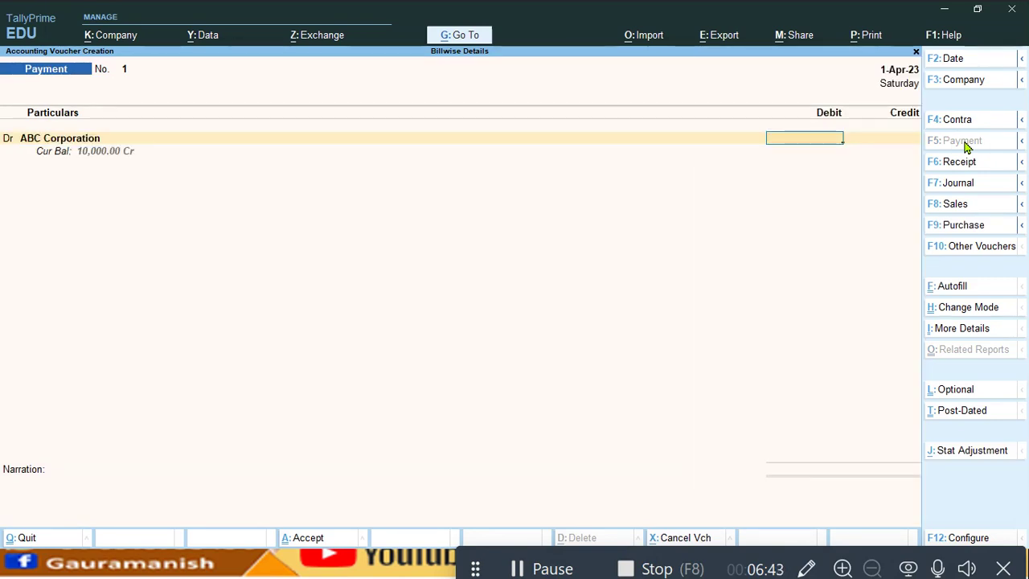
pyautogui.write('8000')
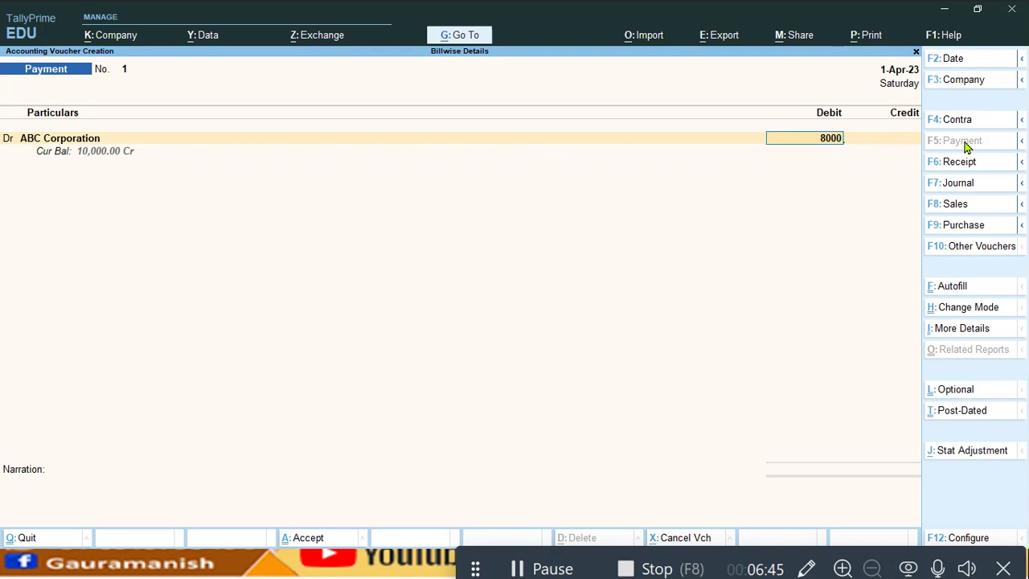
pyautogui.press('Return')
pyautogui.press('Return')
pyautogui.press('Return')
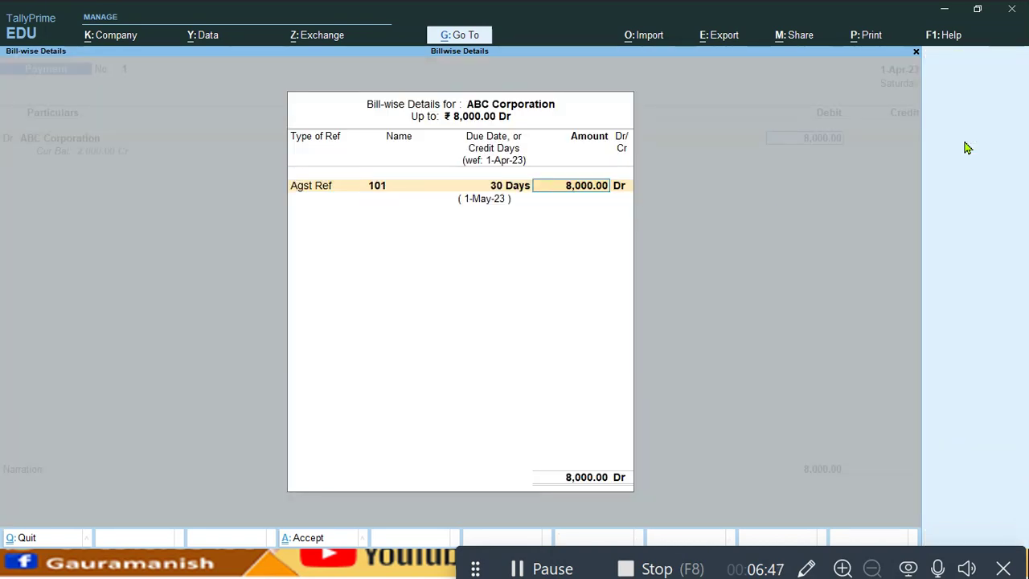
pyautogui.press('Return')
pyautogui.press('Return')
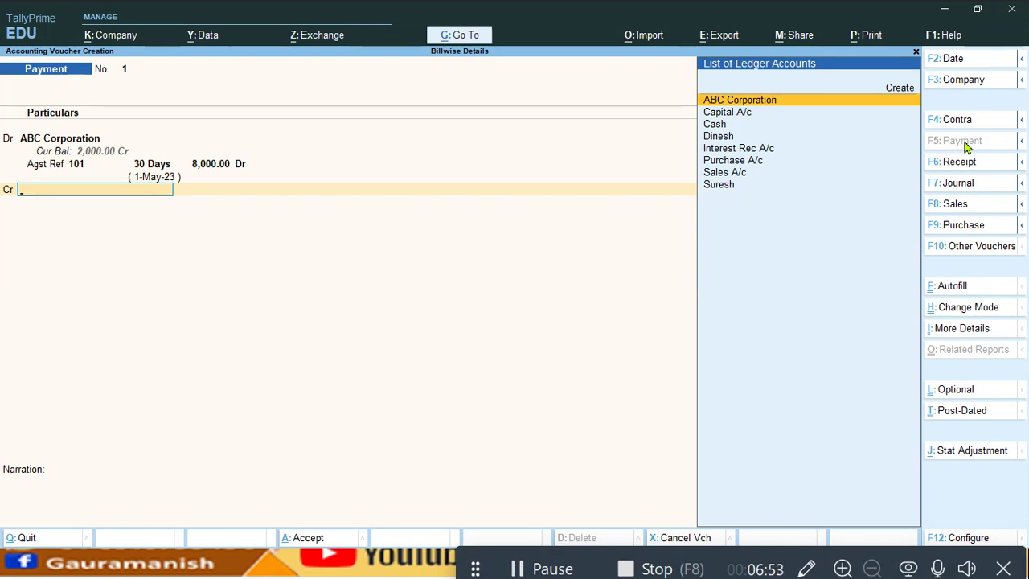
# - Credit Cash with 8,000 and save the payment voucher
pyautogui.press('Down')
pyautogui.press('Down')
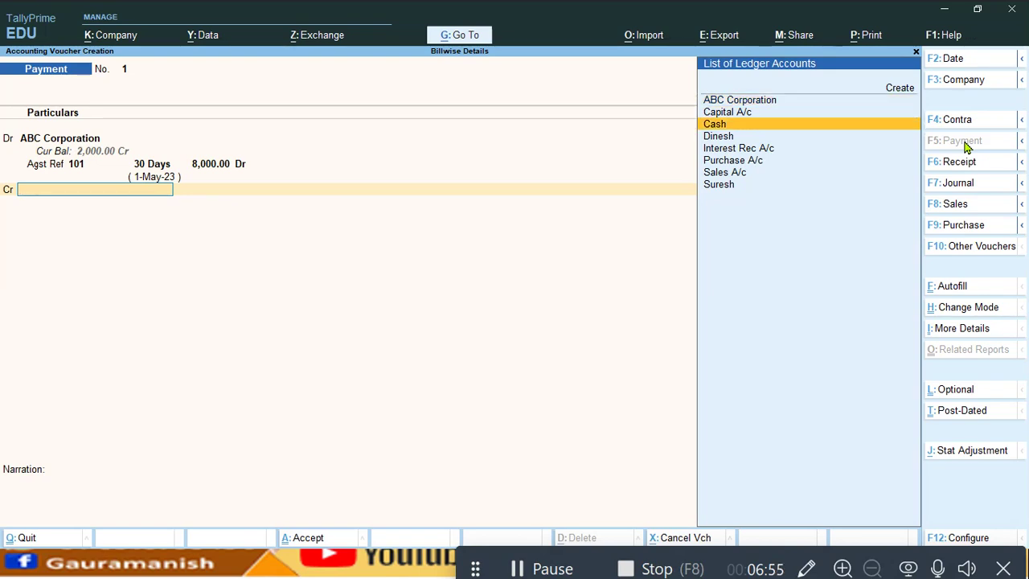
pyautogui.press('Return')
pyautogui.press('Return')
pyautogui.press('Return')
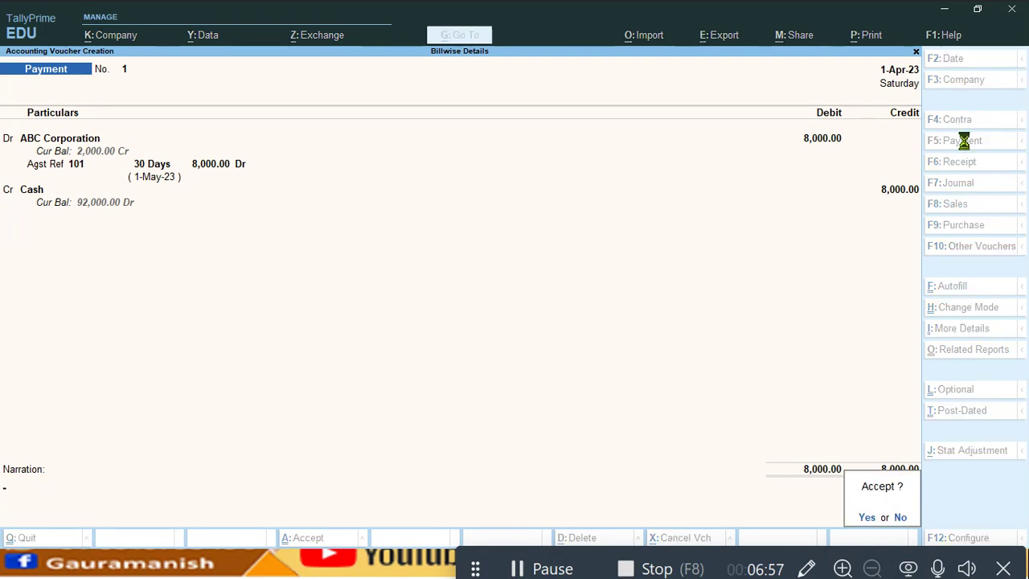
pyautogui.press('Return')
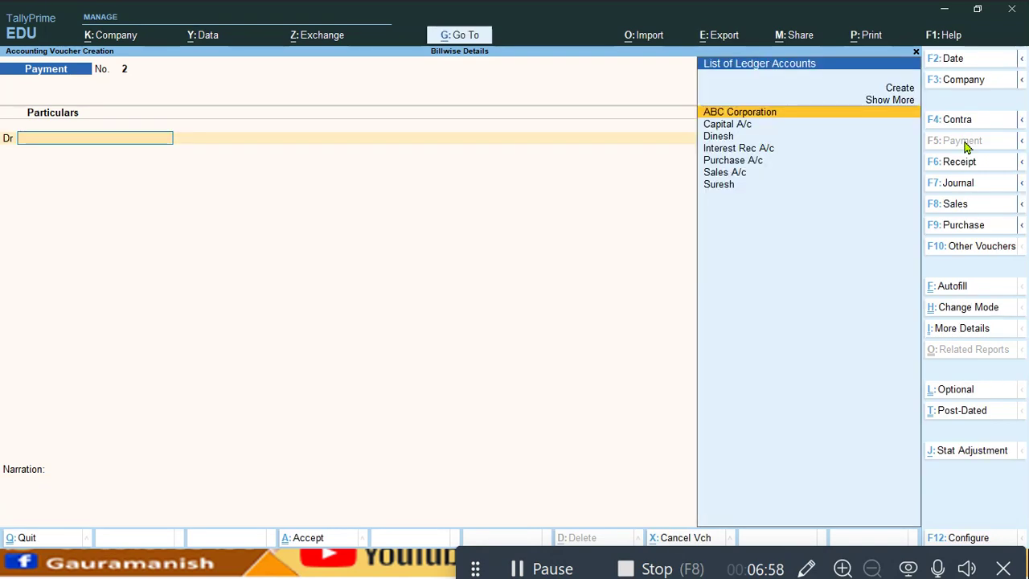
# - Start a Sales voucher and switch it to As Voucher mode
pyautogui.click(962, 206)
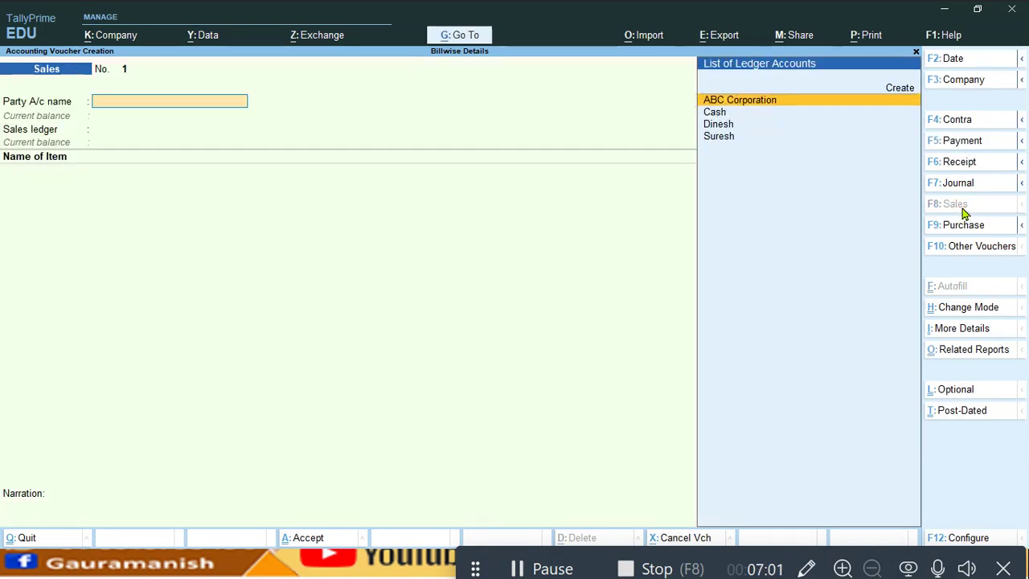
pyautogui.hotkey('ctrl', 'h')
pyautogui.press('Down')
pyautogui.press('Down')
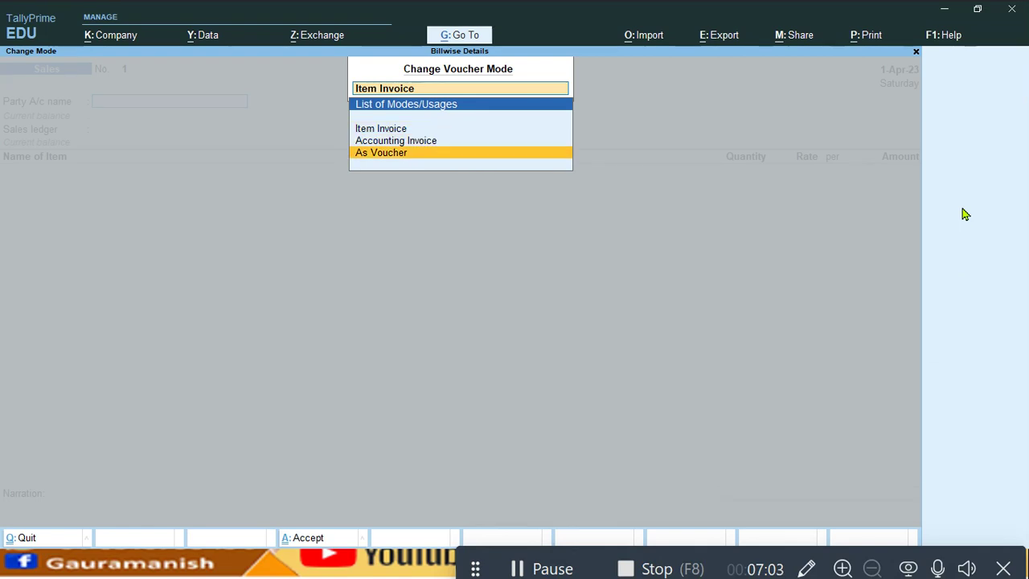
pyautogui.press('Return')
# - Debit the first customer's ledger with 12,000 in the sales voucher, accepting the dispatch and party details without entries
pyautogui.press('Down')
pyautogui.press('Down')
pyautogui.press('Return')
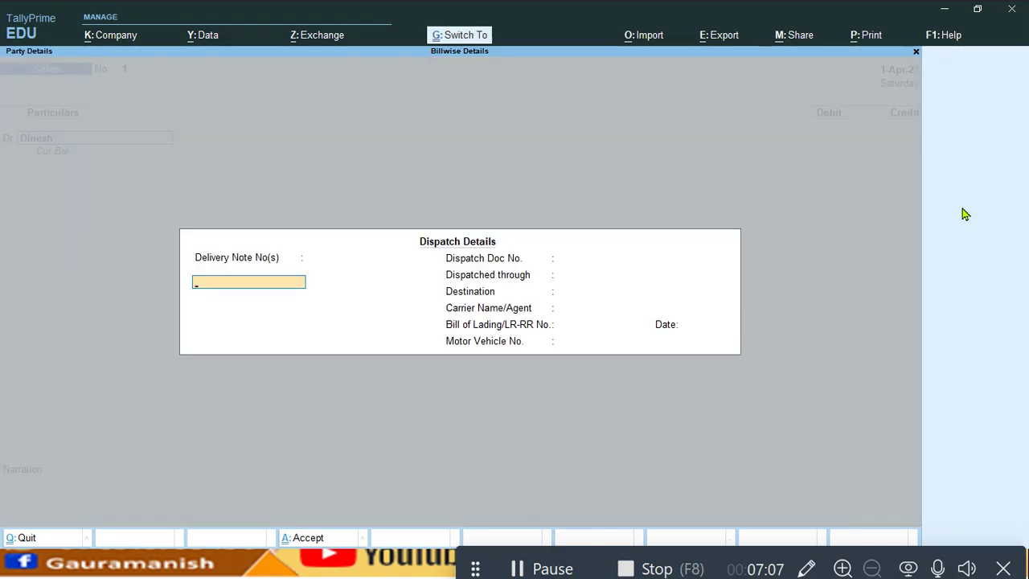
pyautogui.hotkey('ctrl', 'a')
pyautogui.write('12,000')
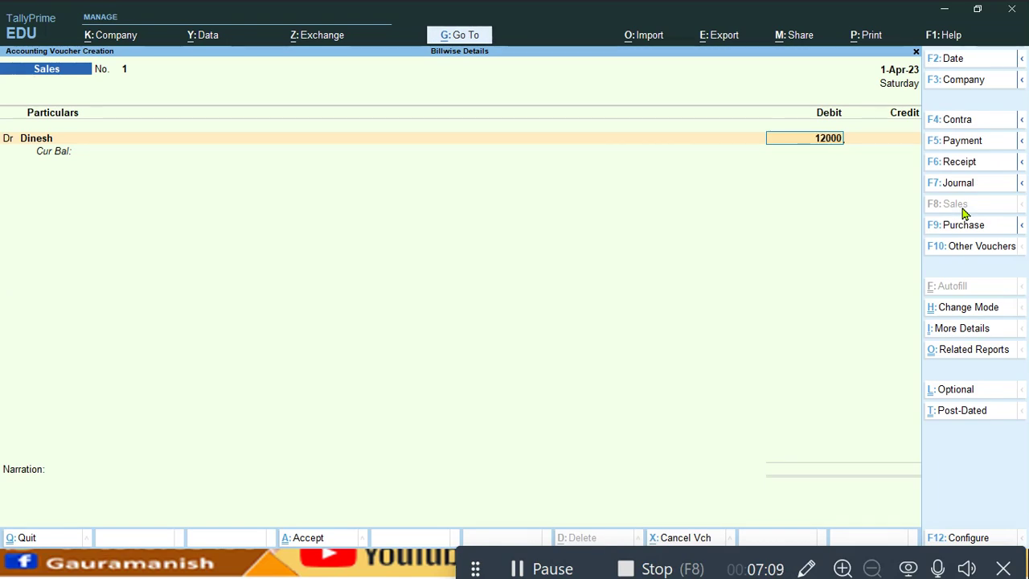
pyautogui.press('Return')
# - Assign the 12,000 sale to New Ref 102 with a 30-day credit period in the customer's bill-wise details
pyautogui.press('Return')
pyautogui.write('02')
pyautogui.press('Return')
pyautogui.press('Return')
pyautogui.press('Return')
pyautogui.press('Return')
# - Credit Sales A/c with 12,000, leave the inventory allocations blank, and save the sales voucher
pyautogui.press('Return')
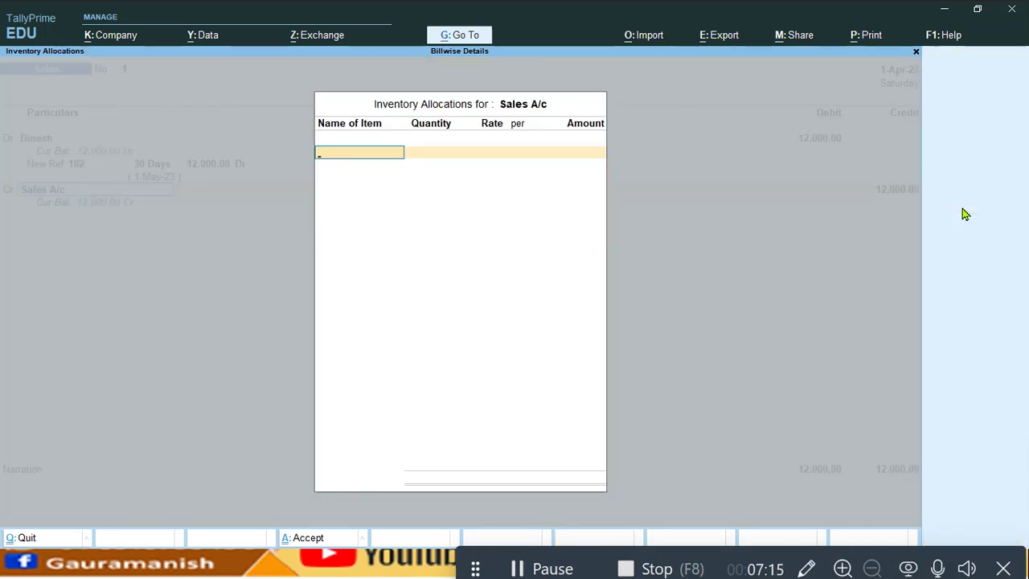
pyautogui.press('Return')
pyautogui.press('Return')
pyautogui.press('Return')
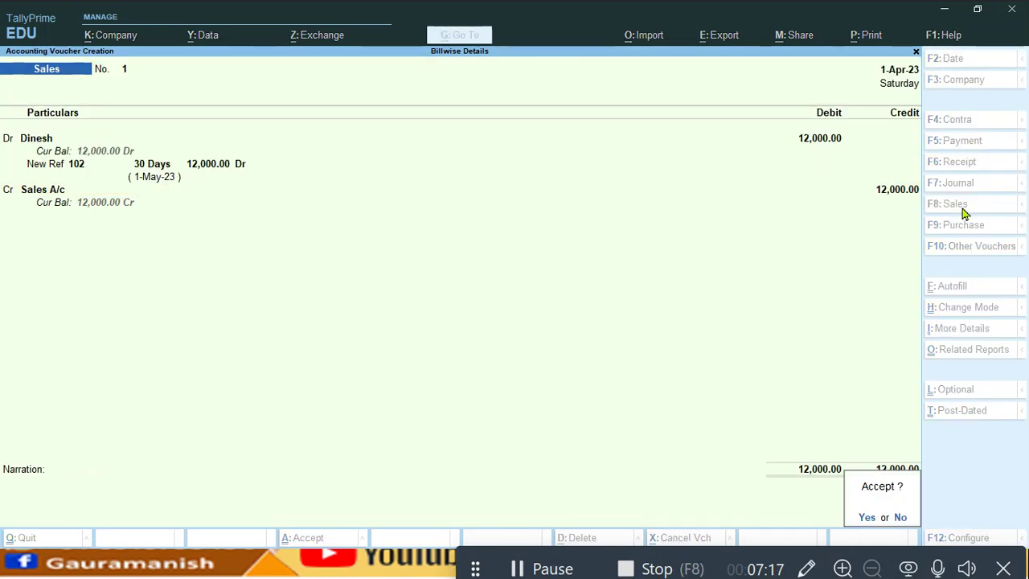
pyautogui.press('Return')
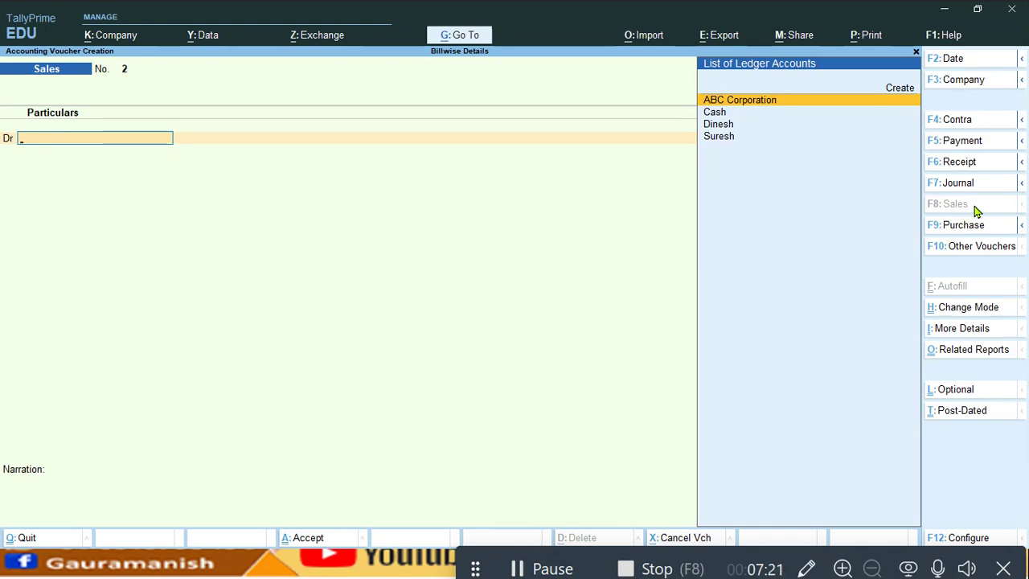
# - Start a Receipt voucher crediting the first customer's ledger with 10,000 as Agst Ref for bill 102
pyautogui.click(967, 164)
pyautogui.press('Down')
pyautogui.press('Down')
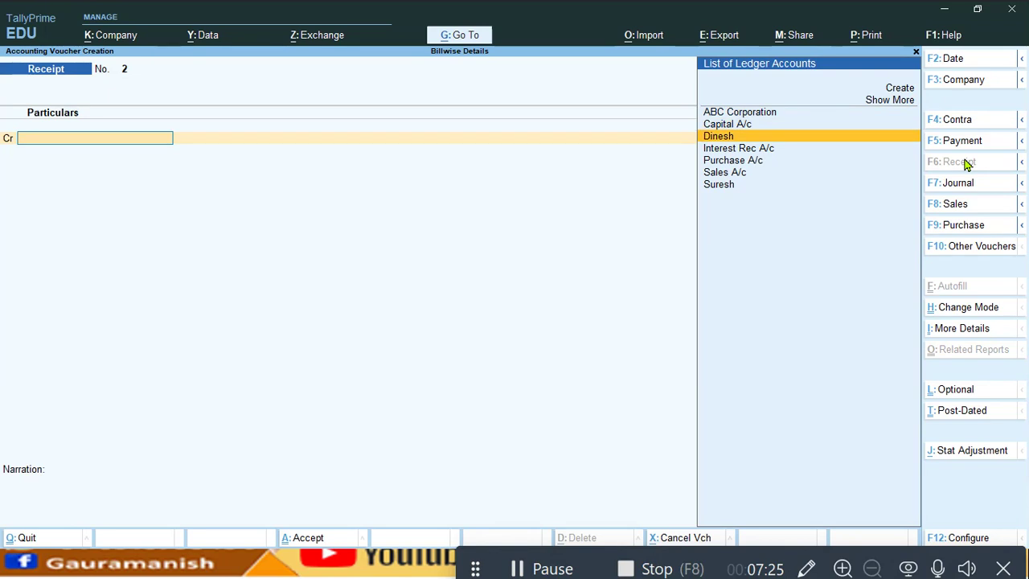
pyautogui.press('Return')
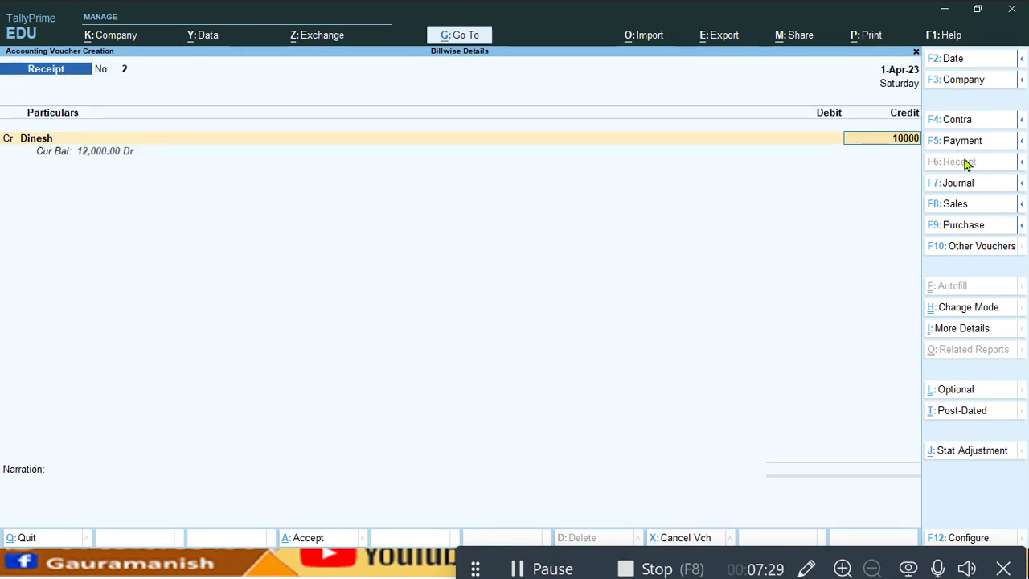
pyautogui.press('Return')
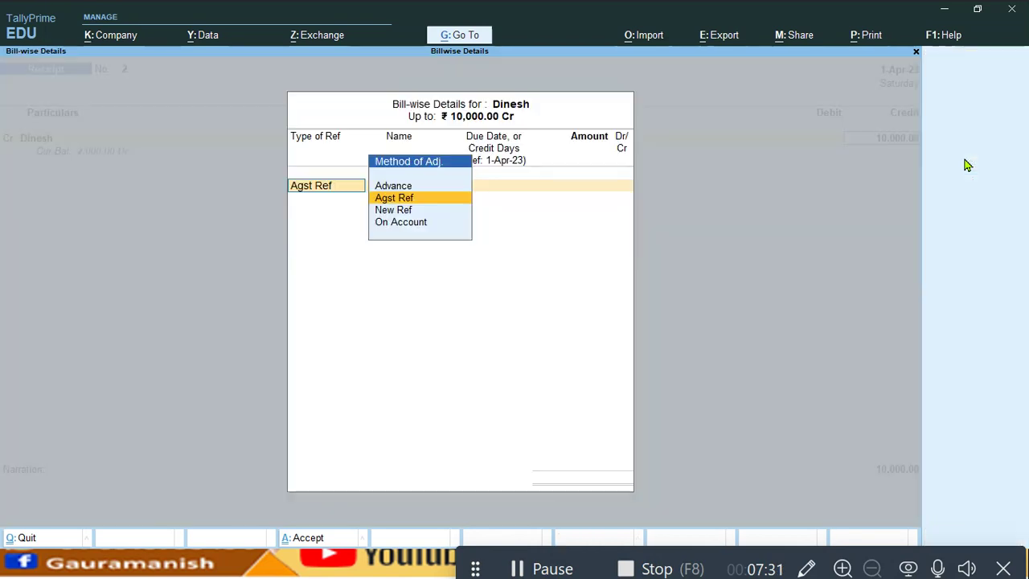
pyautogui.press('Return')
pyautogui.press('Return')
pyautogui.press('Return')
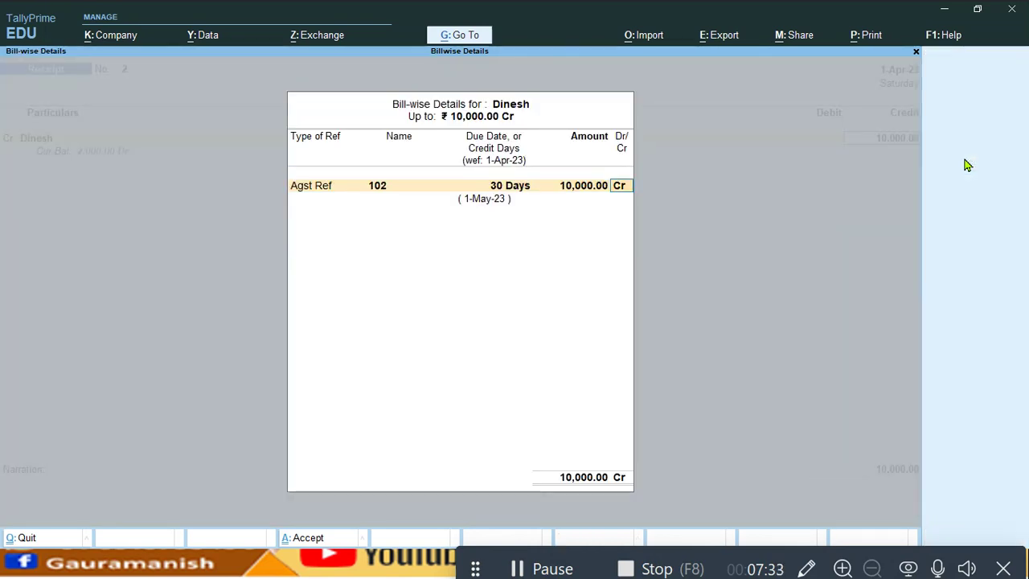
pyautogui.press('Return')
# - Debit Cash with 10,000 and save the customer's receipt voucher
pyautogui.press('Down')
pyautogui.press('Down')
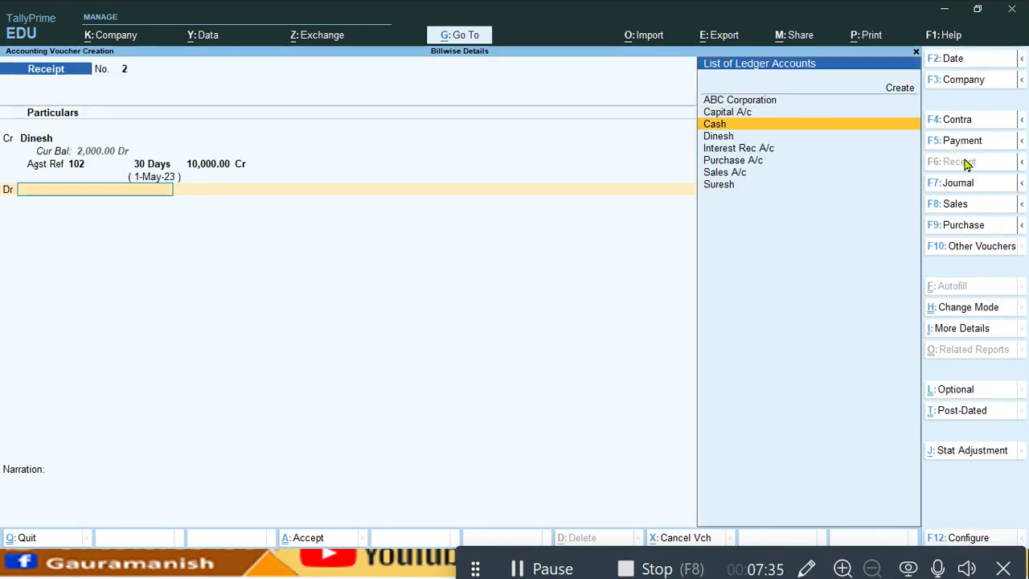
pyautogui.press('Return')
pyautogui.press('Return')
pyautogui.press('Return')
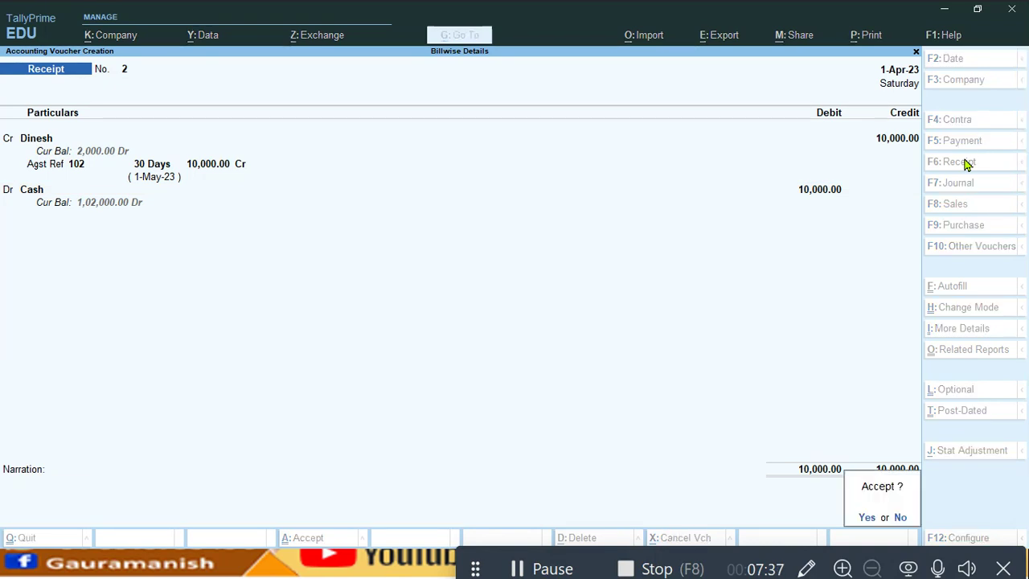
pyautogui.press('Return')
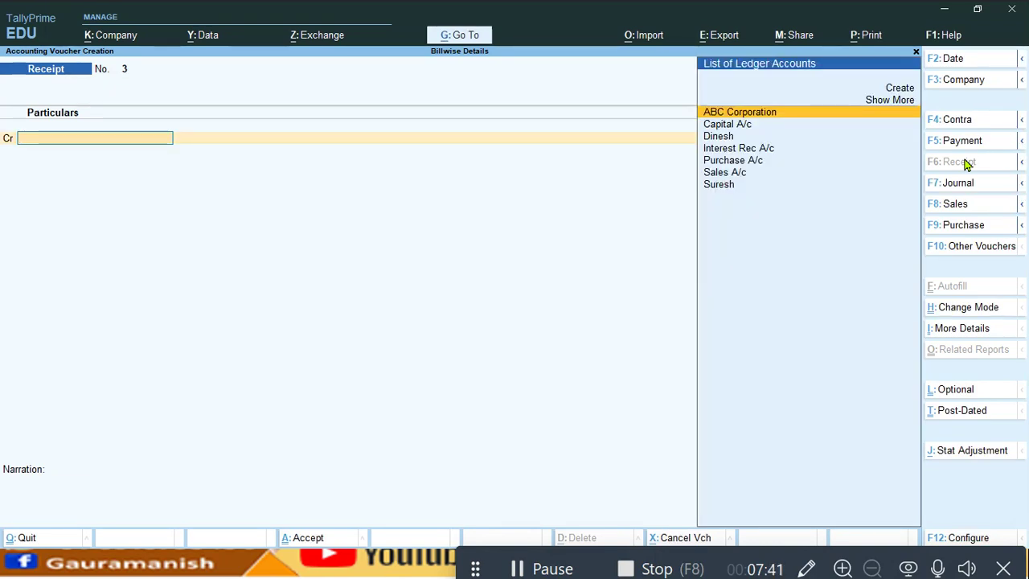
# - Start a Payment voucher debiting the individual supplier's ledger, last in the ledger list, with 5,000
pyautogui.click(963, 144)
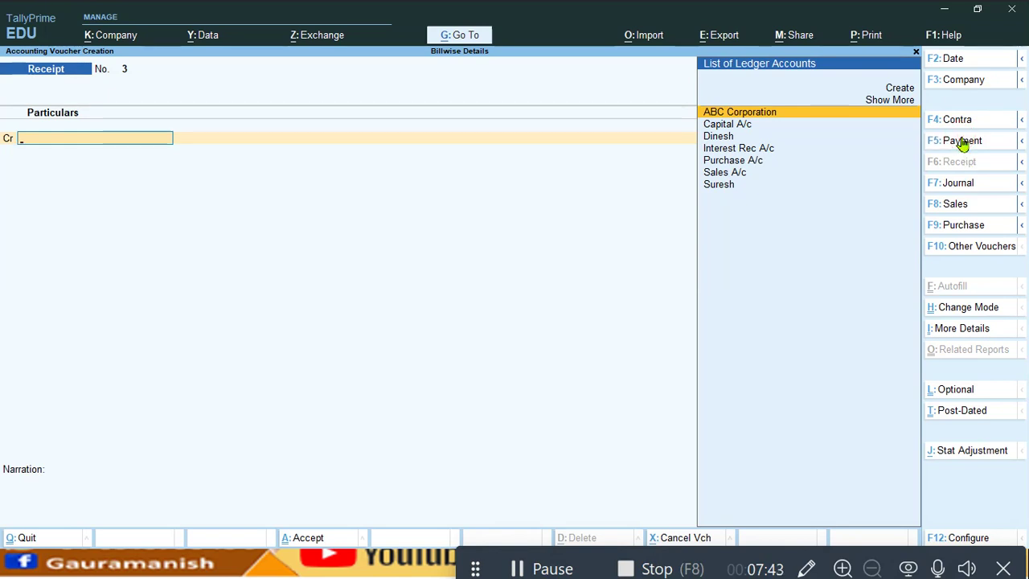
pyautogui.press('Down')
pyautogui.press('Down')
pyautogui.press('Down')
pyautogui.press('Down')
pyautogui.press('Down')
pyautogui.press('Down')
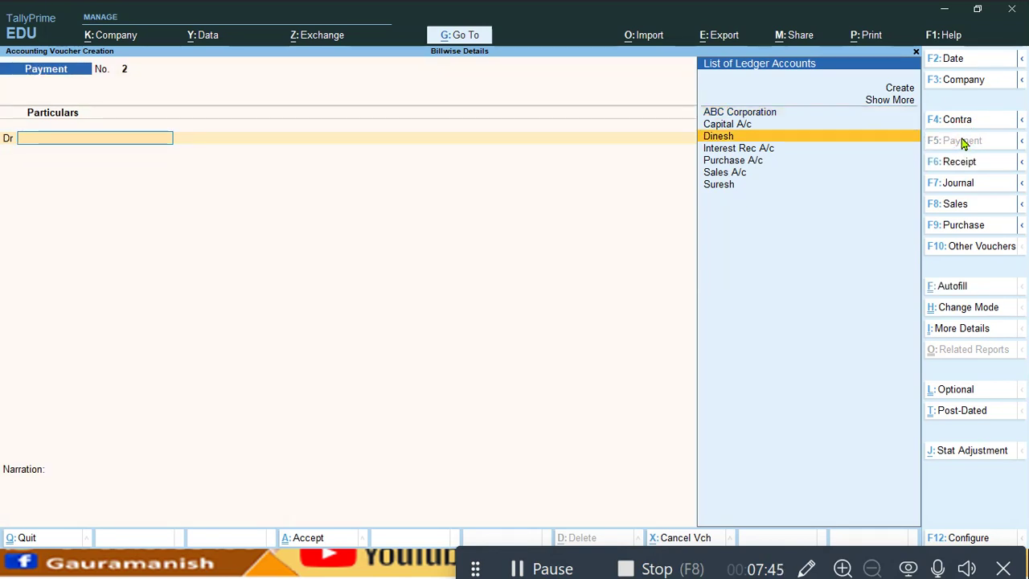
pyautogui.press('Return')
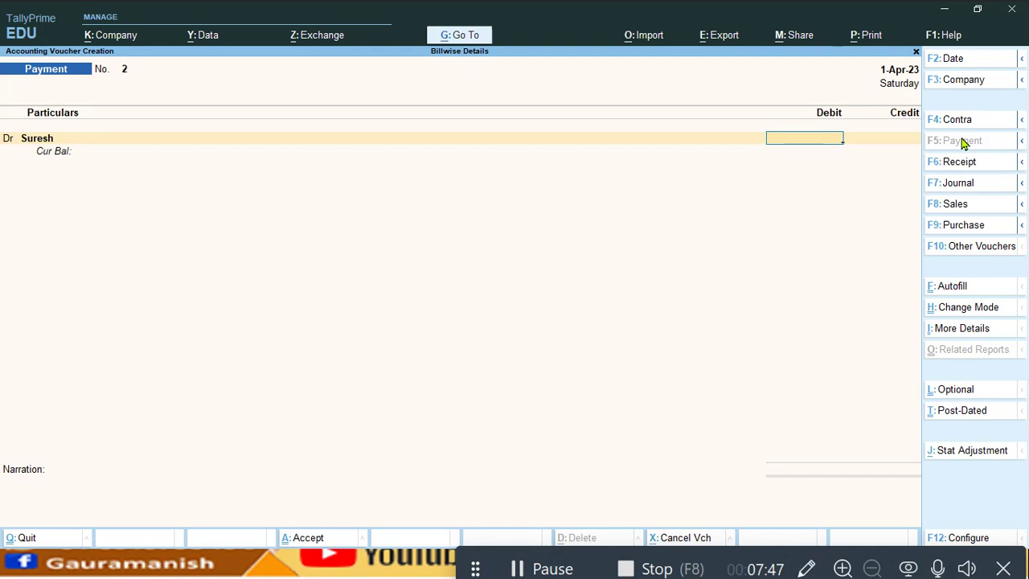
pyautogui.write('5000')
pyautogui.press('Return')
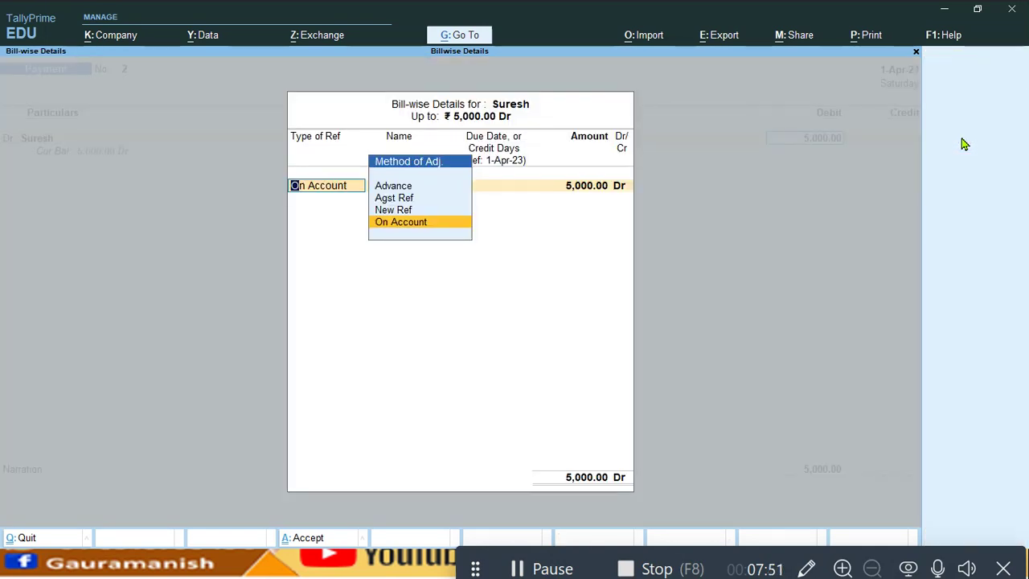
# - Assign the 5,000 payment to Advance reference 555 with a 30-day credit period in the supplier's bill-wise details
pyautogui.press('Up')
pyautogui.press('Up')
pyautogui.press('Up')
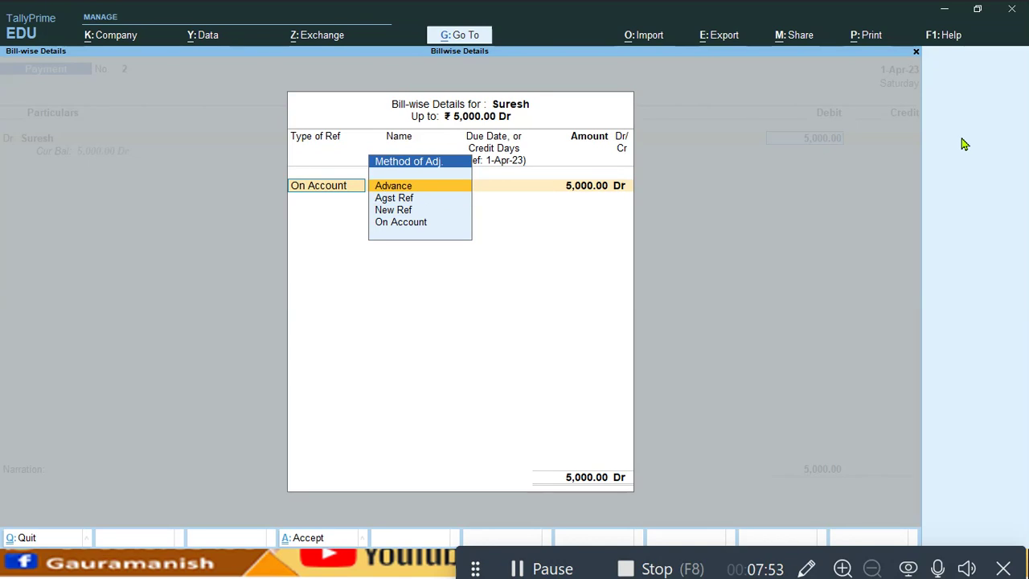
pyautogui.press('Return')
pyautogui.write('555')
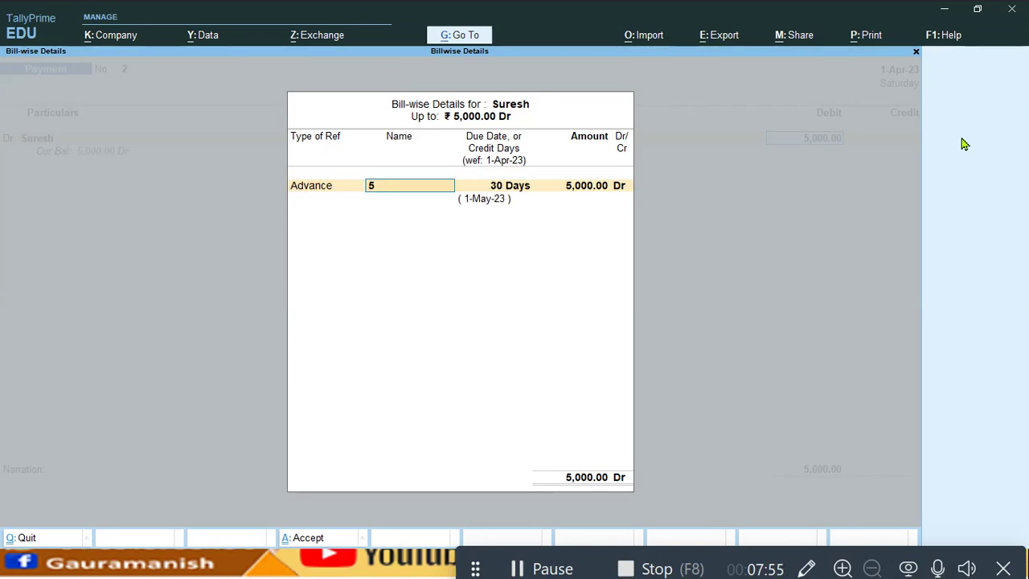
pyautogui.press('Return')
pyautogui.press('Return')
pyautogui.press('Return')
pyautogui.press('Return')
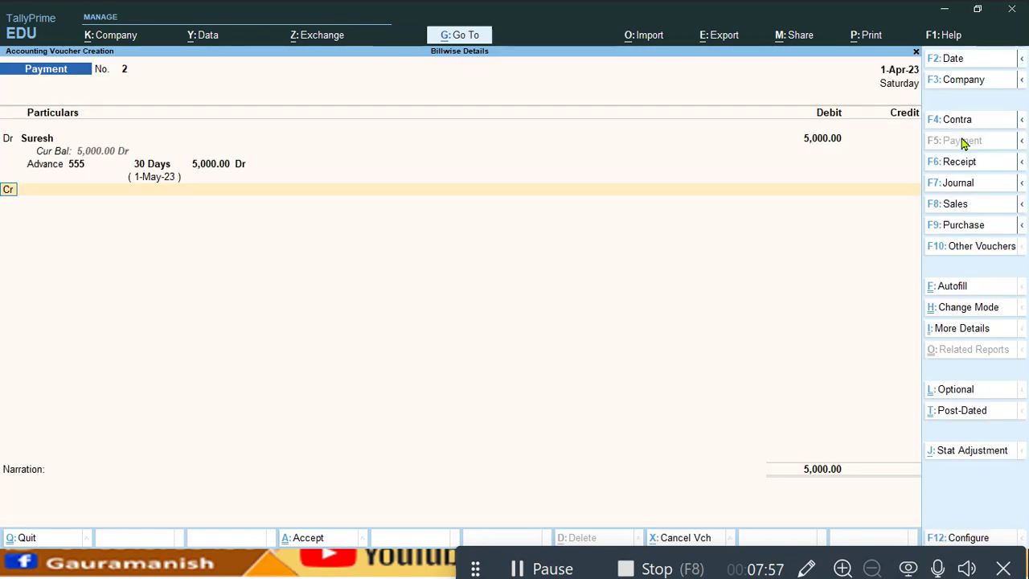
# - Credit Cash with 5,000 and save the supplier's advance payment voucher without a narration
pyautogui.press('Down')
pyautogui.press('Down')
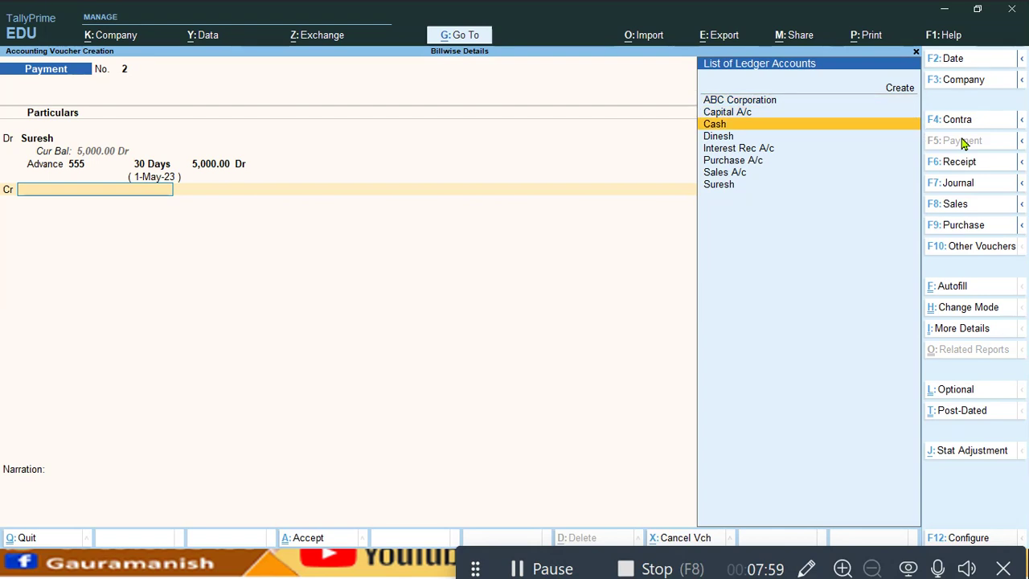
pyautogui.press('Return')
pyautogui.press('Return')
pyautogui.press('Return')
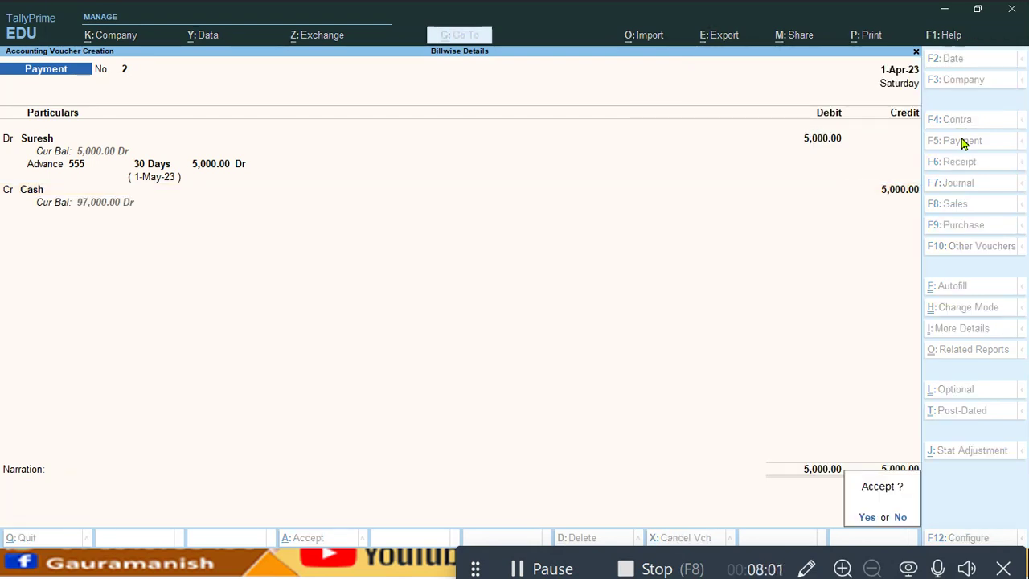
pyautogui.press('Return')
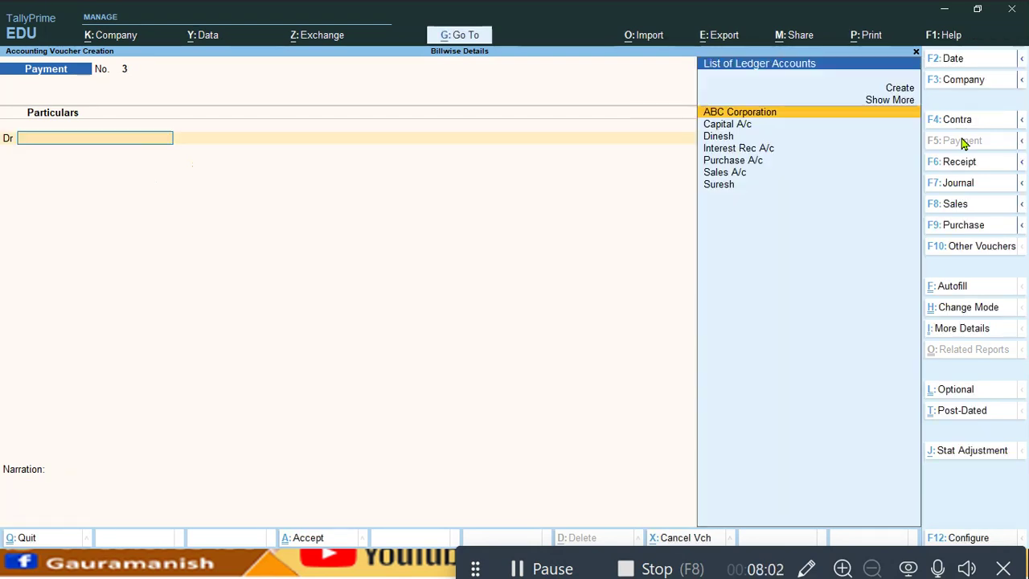
# - Start a Purchase voucher and change its mode from item invoice to debit/credit voucher entry
pyautogui.click(982, 230)
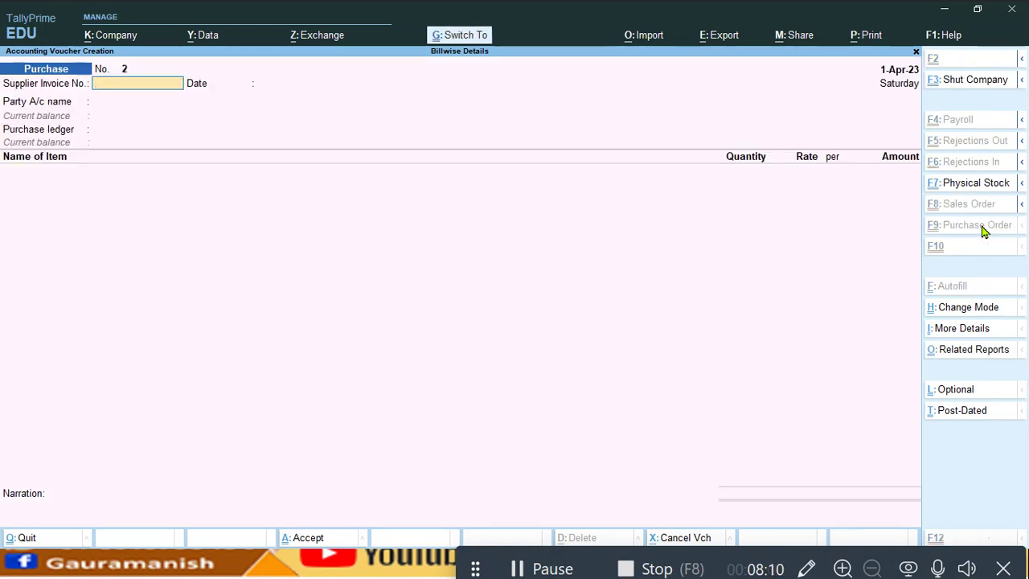
pyautogui.hotkey('ctrl', 'h')
pyautogui.press('Down')
pyautogui.press('Down')
pyautogui.press('Return')
# - Leave the supplier invoice and receipt details blank, and credit the supplier who received the advance with 5,000
pyautogui.press('Return')
pyautogui.press('Return')
pyautogui.press('Down')
pyautogui.press('Down')
pyautogui.press('Down')
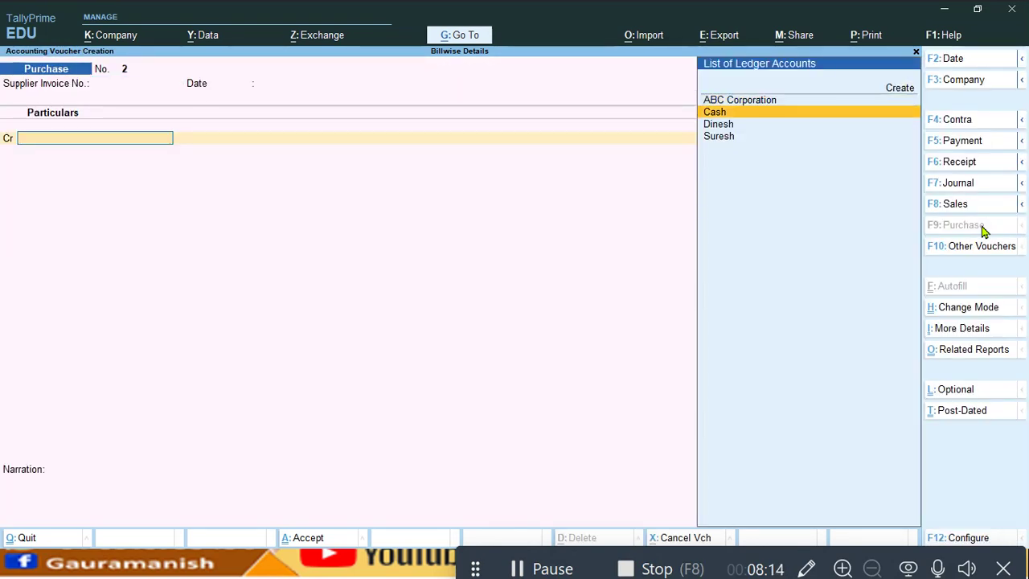
pyautogui.press('Return')
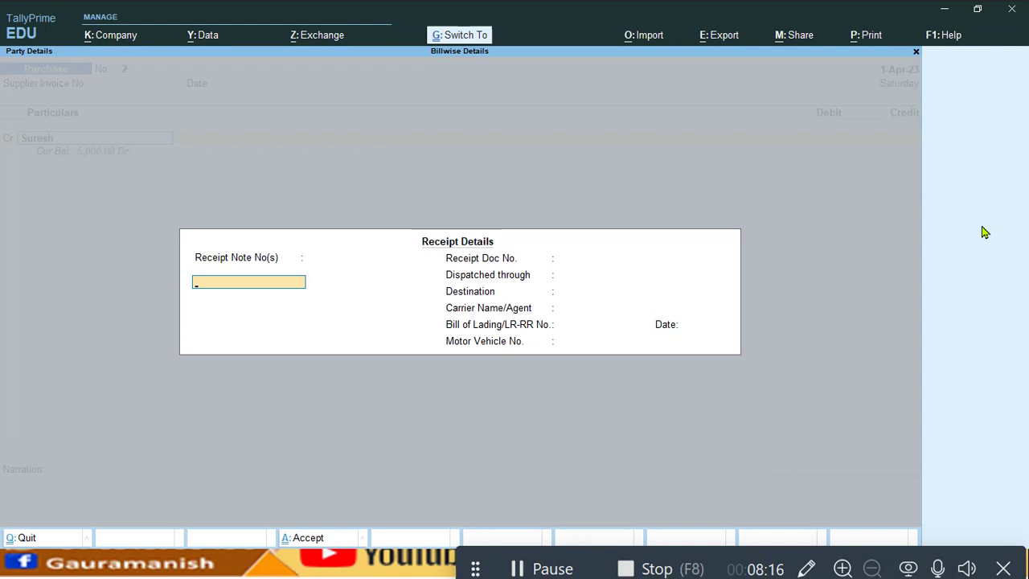
pyautogui.press('Return')
pyautogui.press('Return')
pyautogui.write('5000')
pyautogui.press('Return')
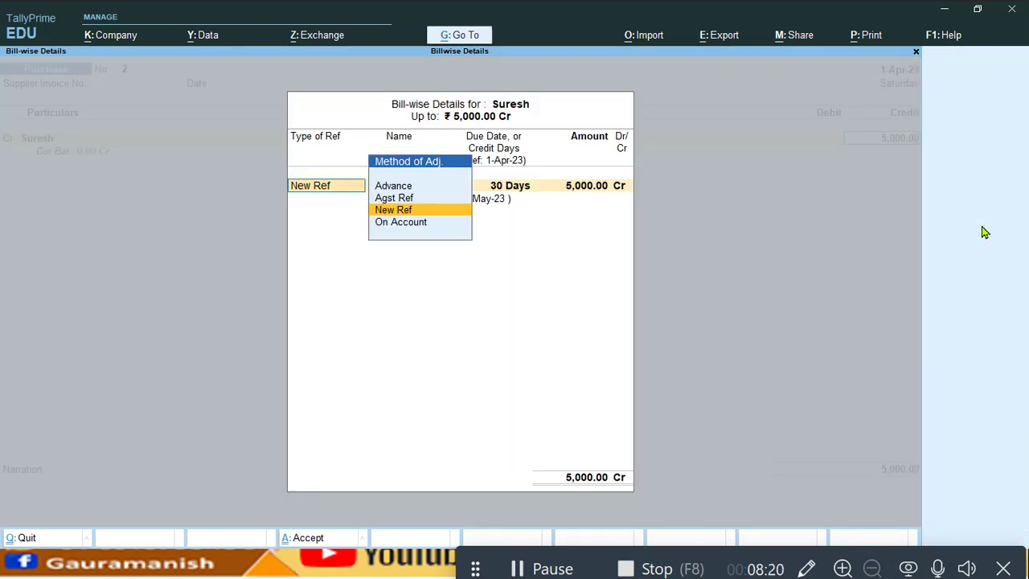
# - Adjust the 5,000 purchase as Agst Ref against pending bill 555 in the supplier's bill-wise details
pyautogui.press('Return')
pyautogui.press('BackSpace')
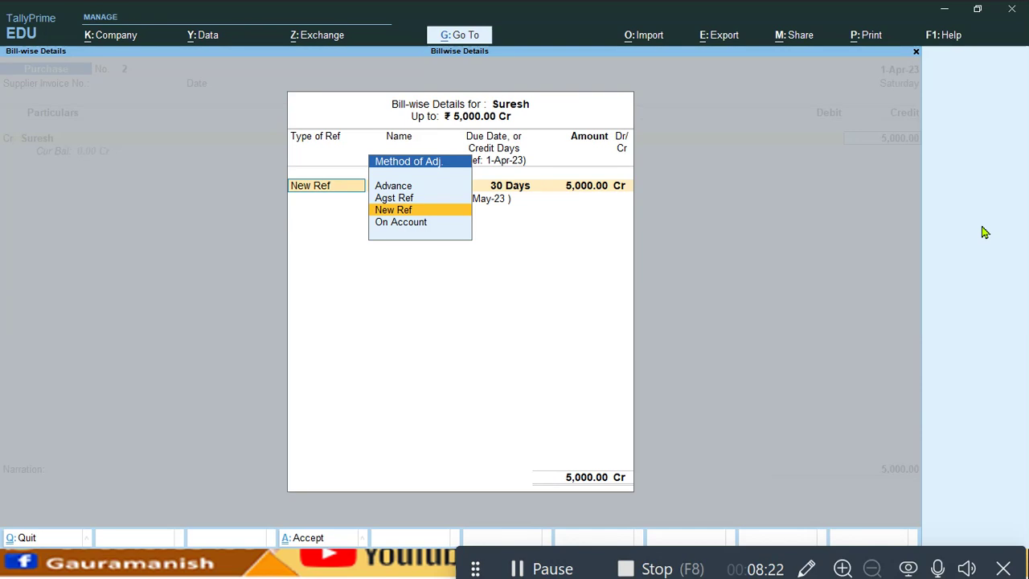
pyautogui.press('Up')
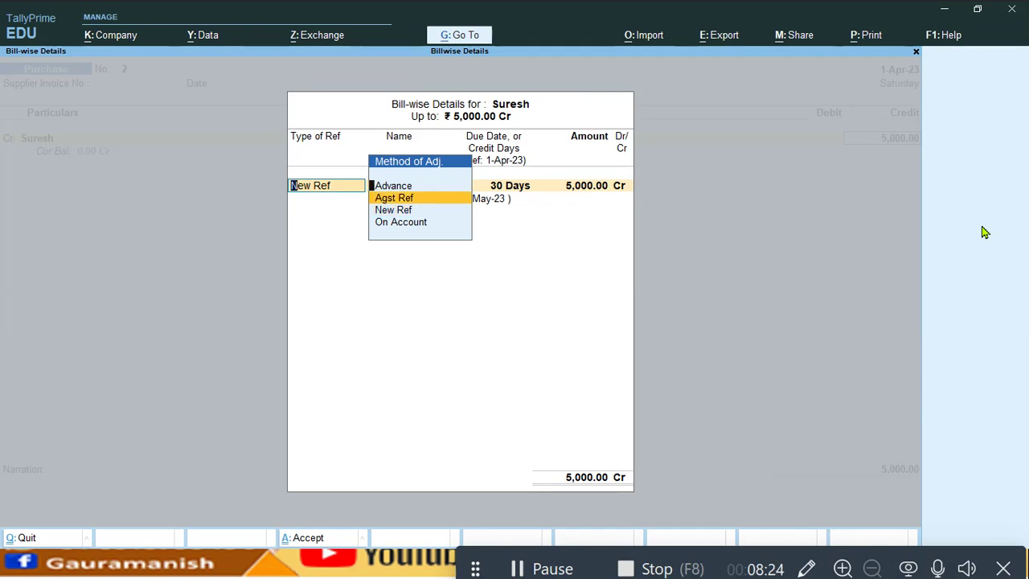
pyautogui.press('Return')
pyautogui.press('Down')
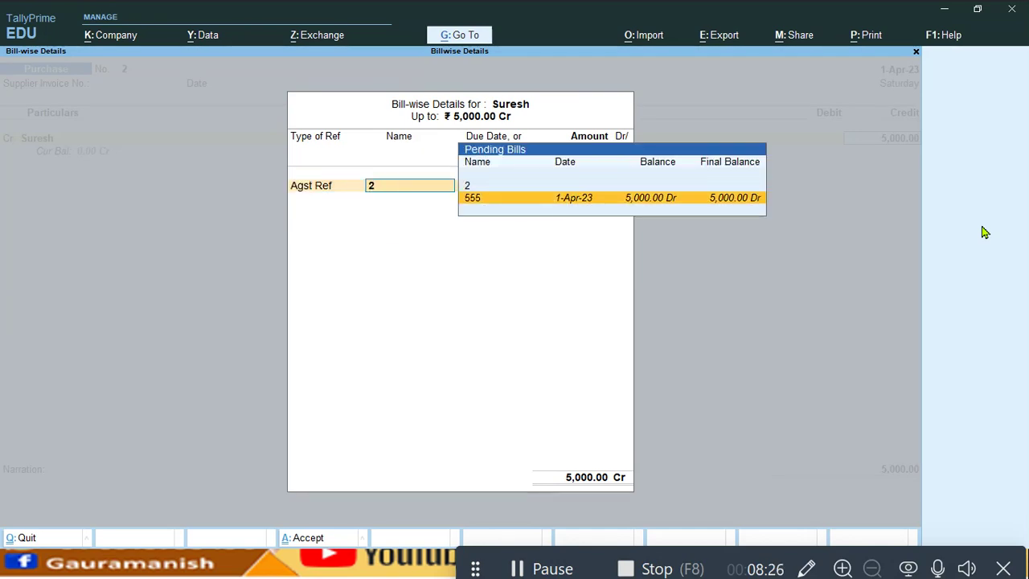
pyautogui.press('Return')
pyautogui.press('Return')
pyautogui.press('Return')
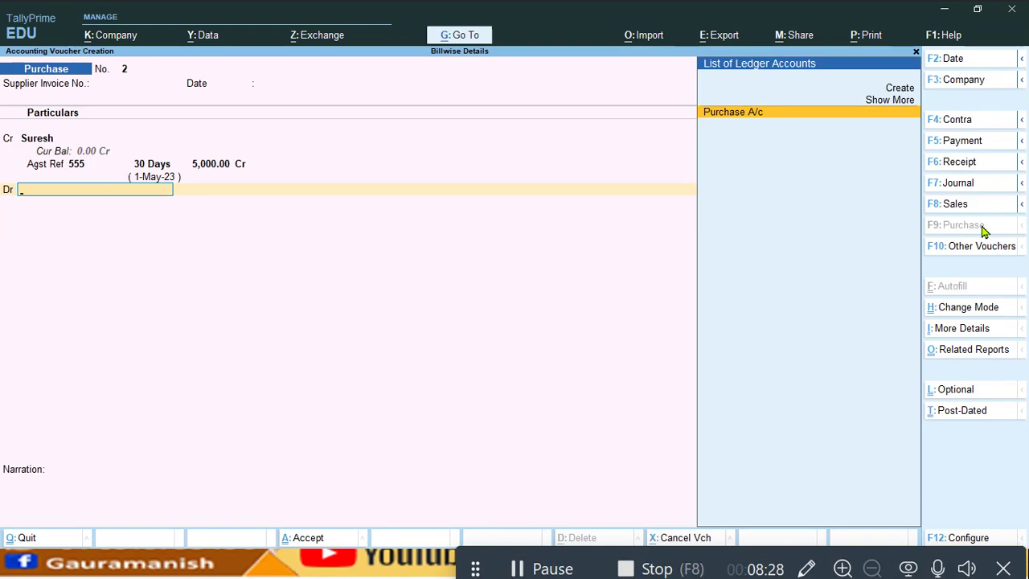
# - Debit Purchase A/c with 5,000 and save the purchase voucher without a narration
pyautogui.press('Return')
pyautogui.press('Return')
pyautogui.press('Return')
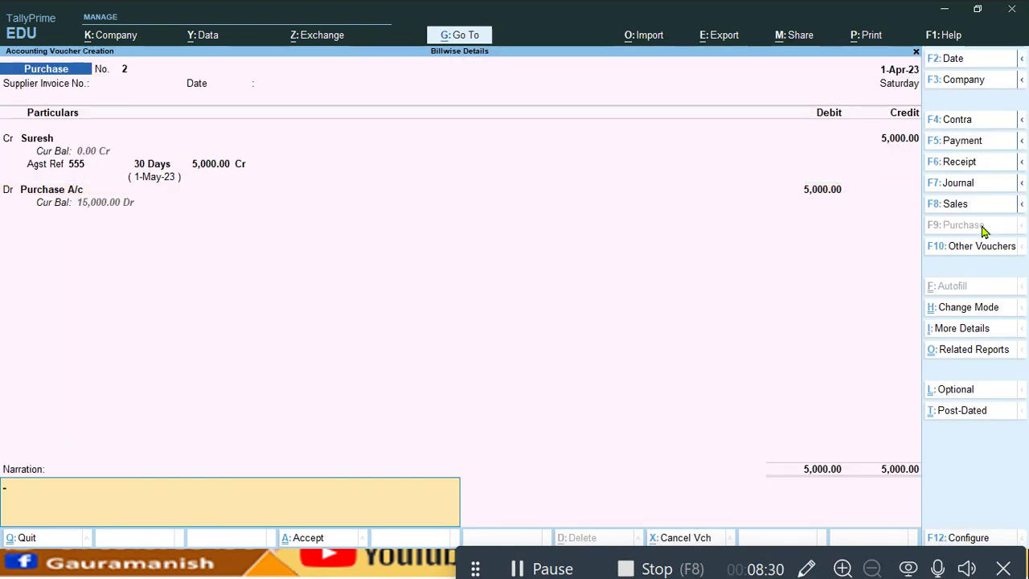
pyautogui.press('Return')
pyautogui.press('Return')
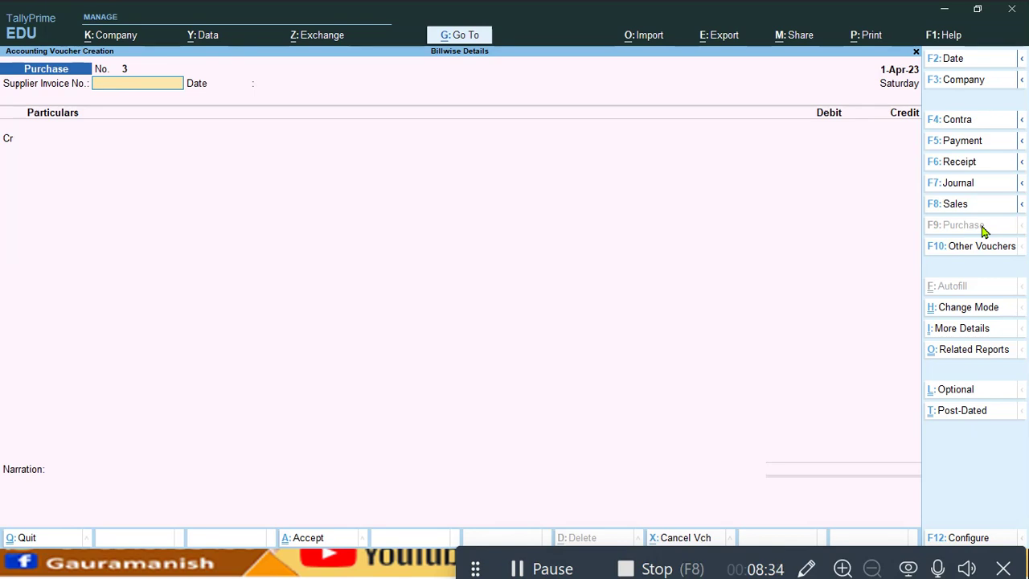
pyautogui.click(967, 183)
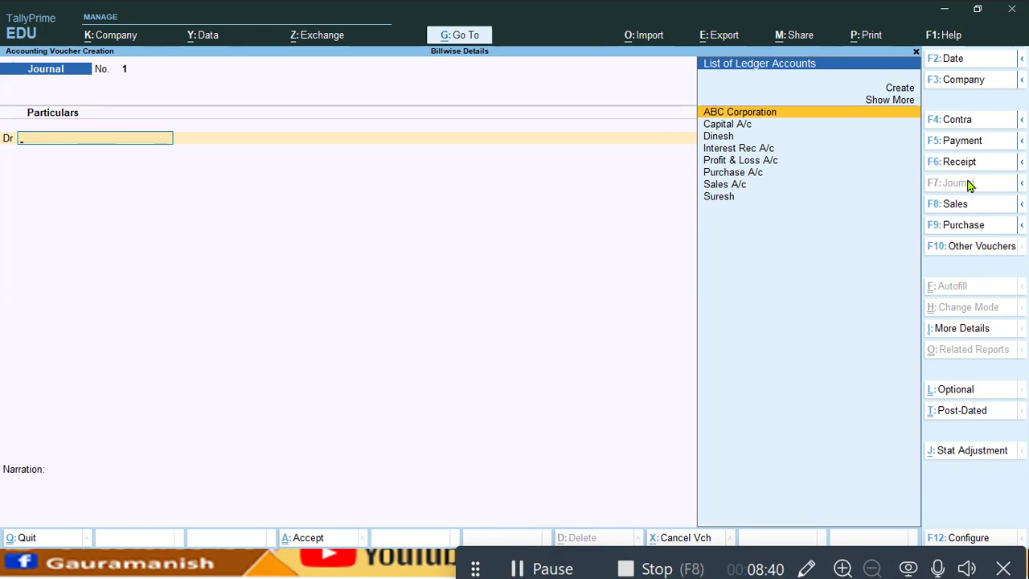
pyautogui.press('Down')
pyautogui.press('Down')
pyautogui.press('Return')
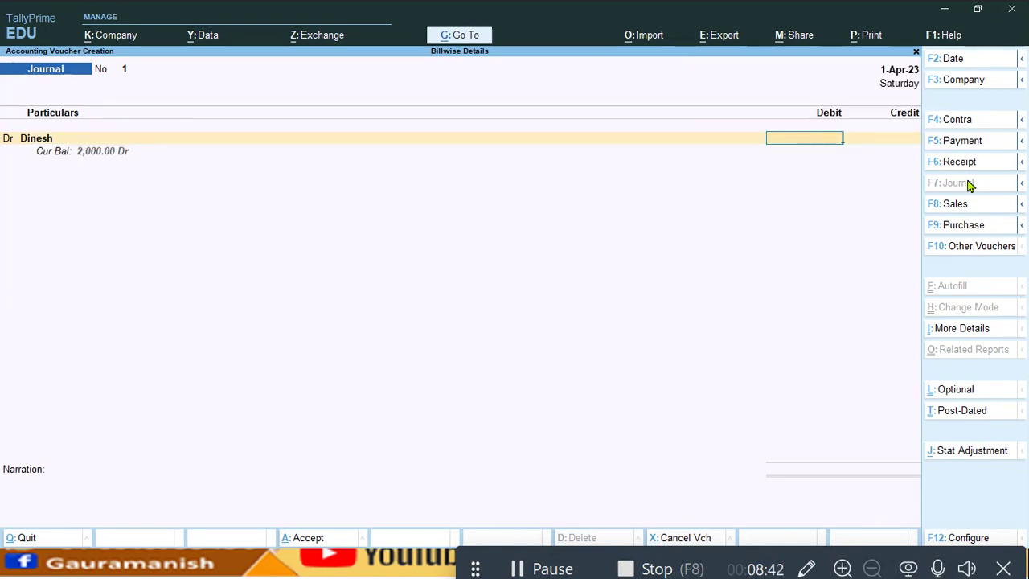
pyautogui.write('200')
pyautogui.press('Return')
pyautogui.press('Return')
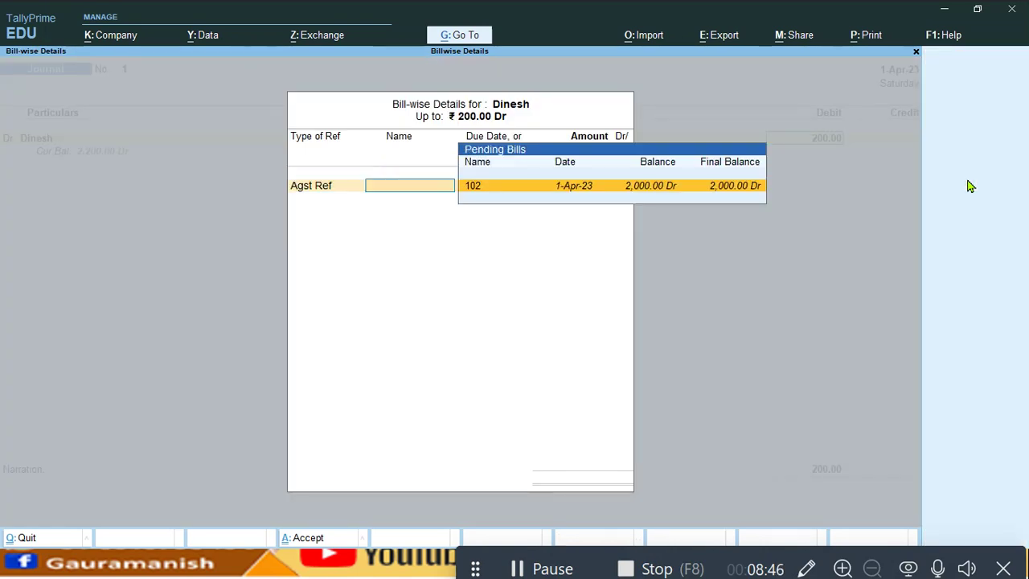
pyautogui.press('Return')
pyautogui.press('Return')
pyautogui.press('Return')
pyautogui.press('BackSpace')
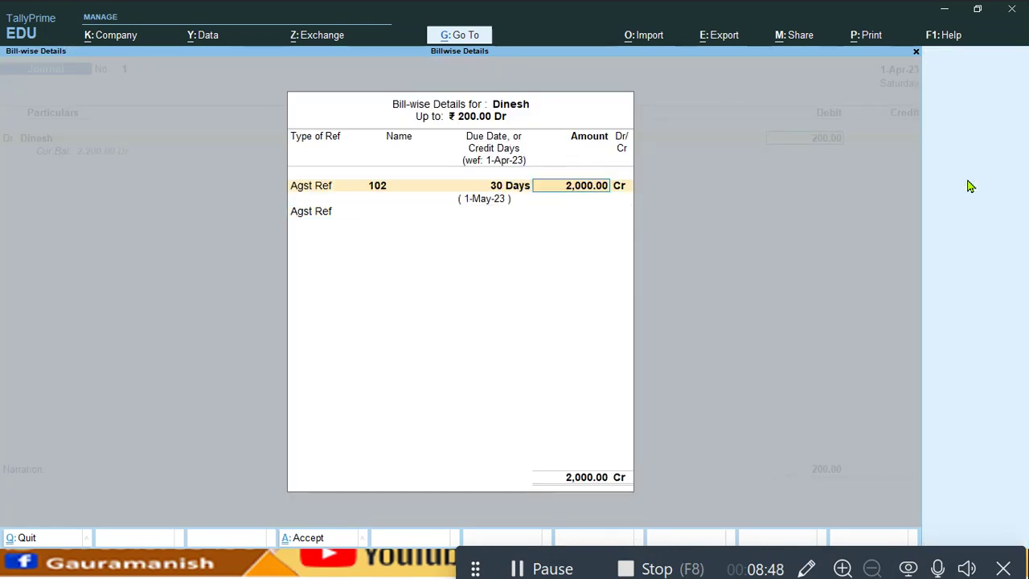
pyautogui.press('BackSpace')
pyautogui.press('BackSpace')
pyautogui.press('Down')
pyautogui.press('Down')
pyautogui.press('Return')
pyautogui.press('Return')
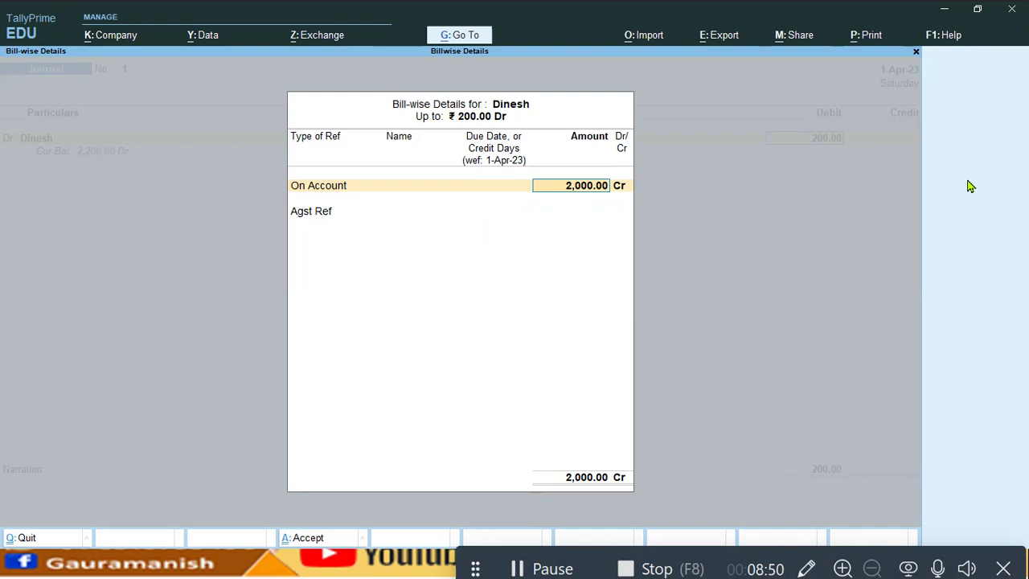
pyautogui.press('Return')
pyautogui.press('Return')
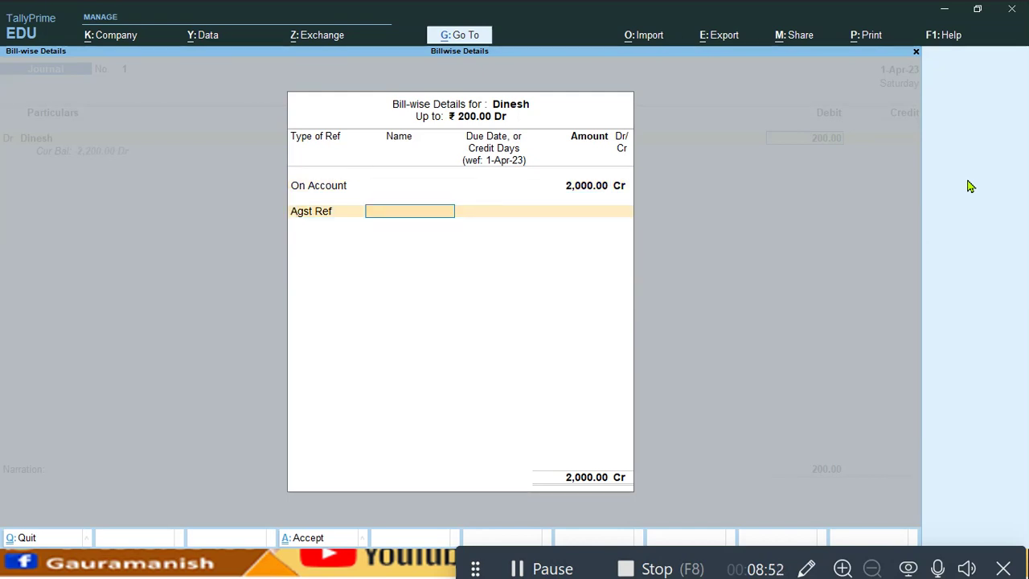
pyautogui.hotkey('ctrl', 'a')
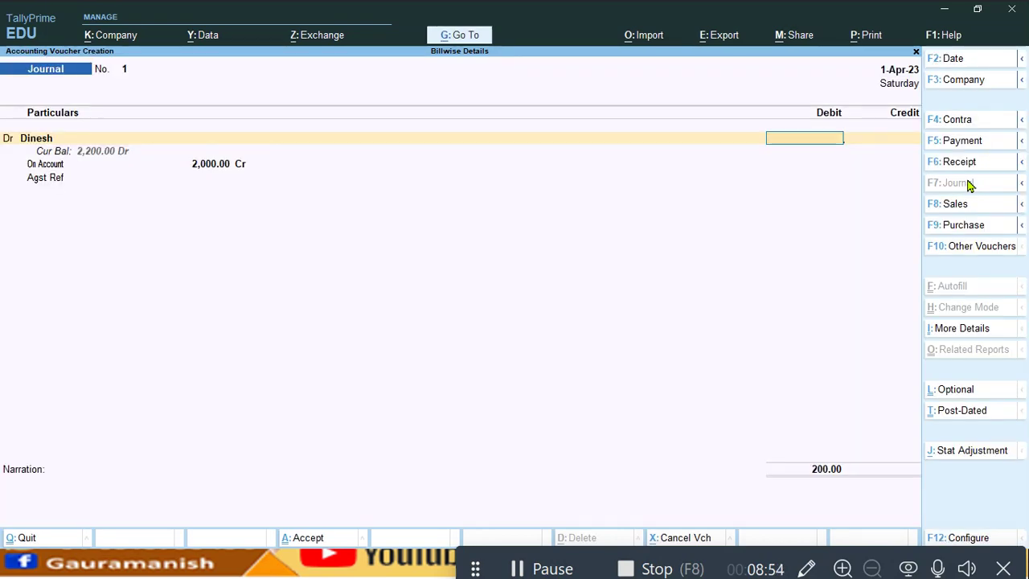
pyautogui.press('Escape')
pyautogui.press('y')
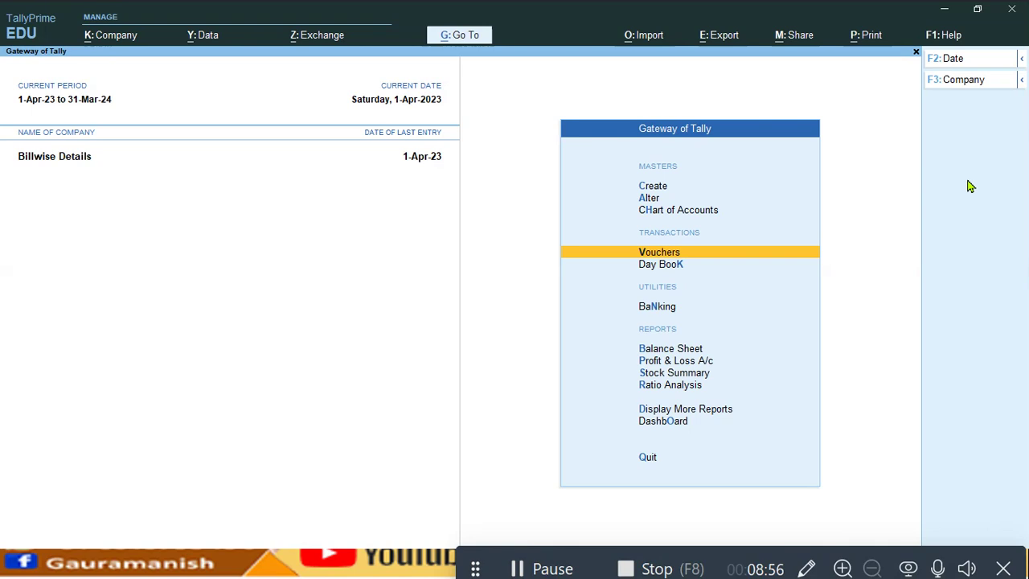
# - Start a Journal voucher debiting the ledger of the customer with bill 102 with 200
pyautogui.press('Return')
pyautogui.press('Down')
pyautogui.press('Down')
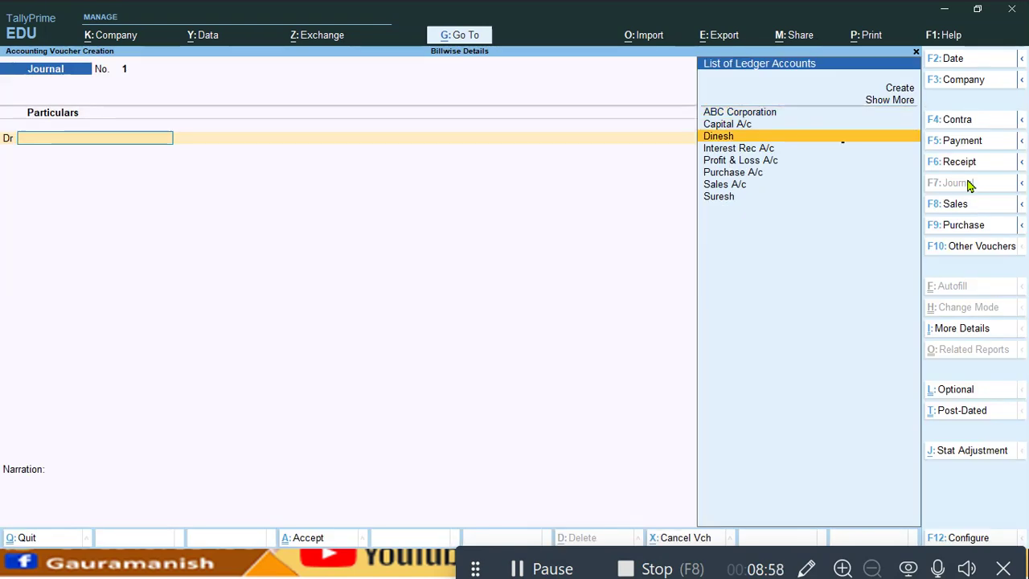
pyautogui.press('Return')
pyautogui.write('200')
pyautogui.press('Return')
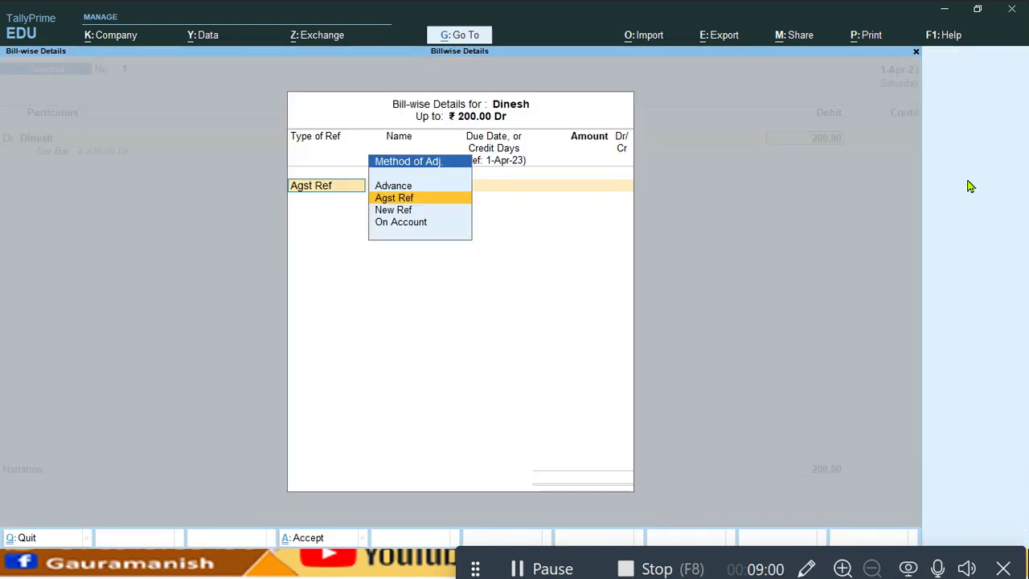
# - Assign the 200 debit as On Account in the customer's bill-wise details
pyautogui.press('Down')
pyautogui.press('Down')
pyautogui.press('Return')
pyautogui.press('Return')
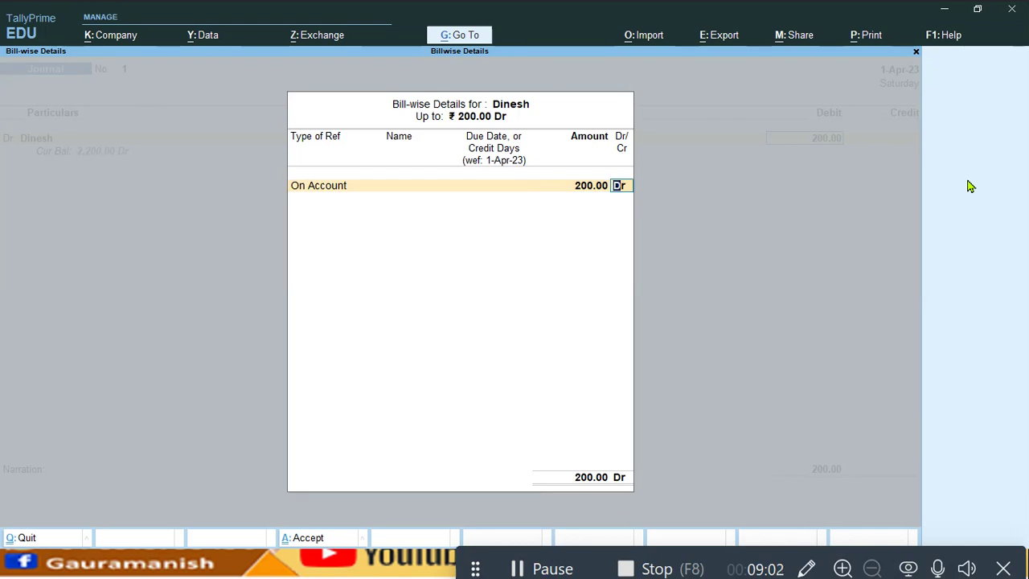
pyautogui.press('Return')
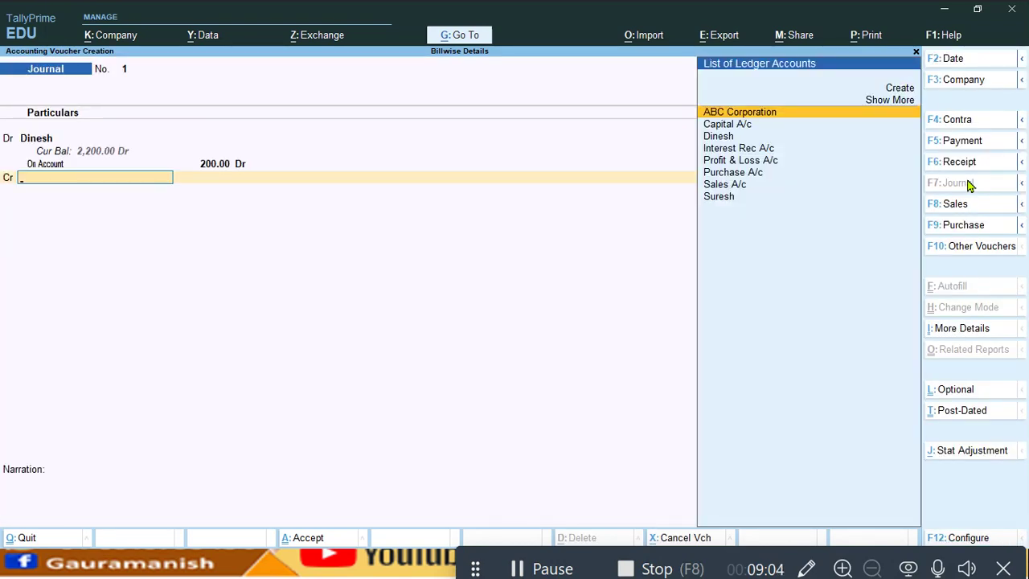
# - Credit Interest Rec A/c with 200 and save the journal voucher without a narration
pyautogui.write('I')
pyautogui.press('Return')
pyautogui.press('Return')
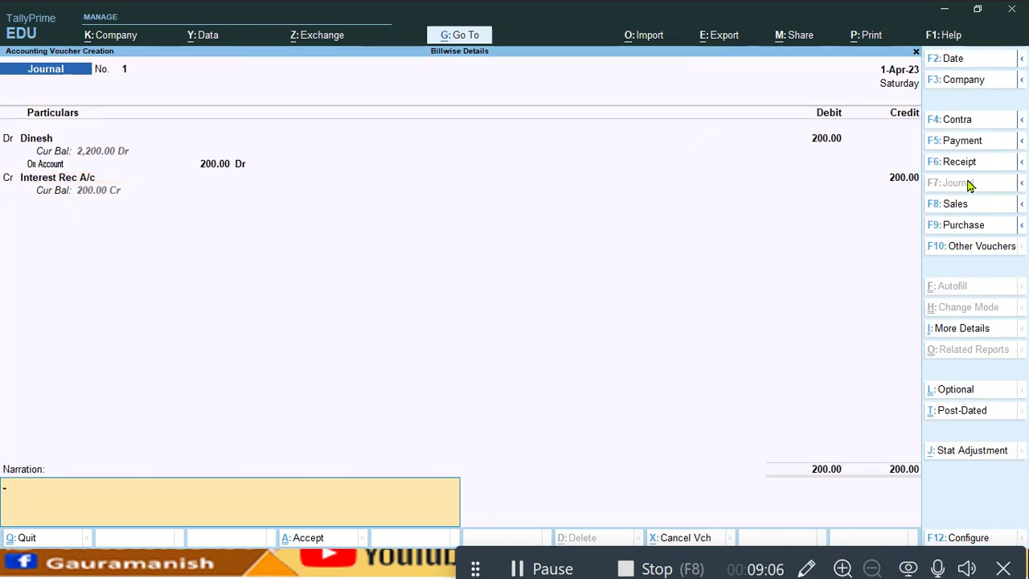
pyautogui.press('Return')
pyautogui.press('Return')
pyautogui.press('Return')
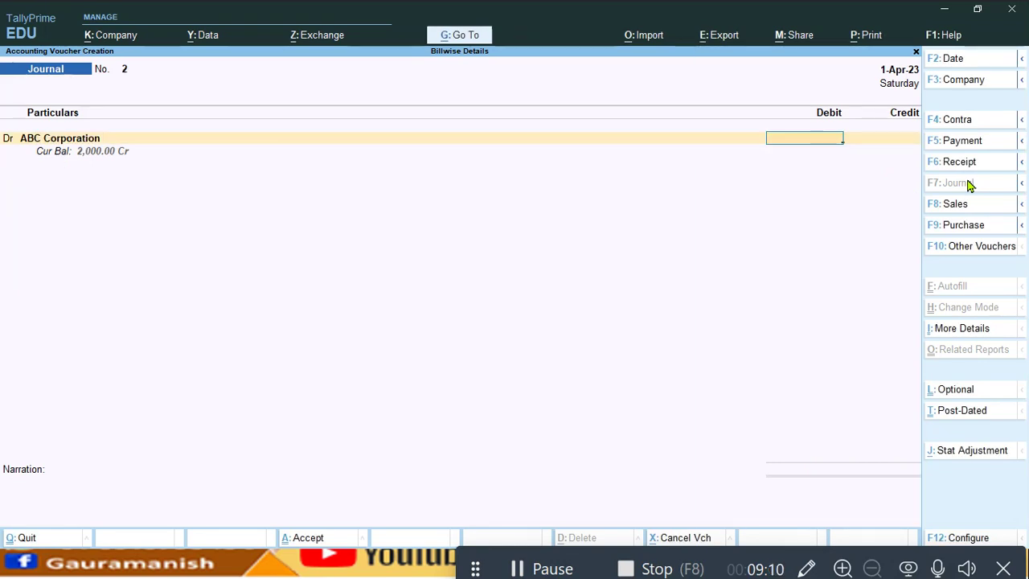
# - Abandon the unfinished journal voucher and show the Balance Sheet in detailed format to examine the Sundry Creditors balance
pyautogui.press('Escape')
pyautogui.press('Down')
pyautogui.press('Down')
pyautogui.press('Down')
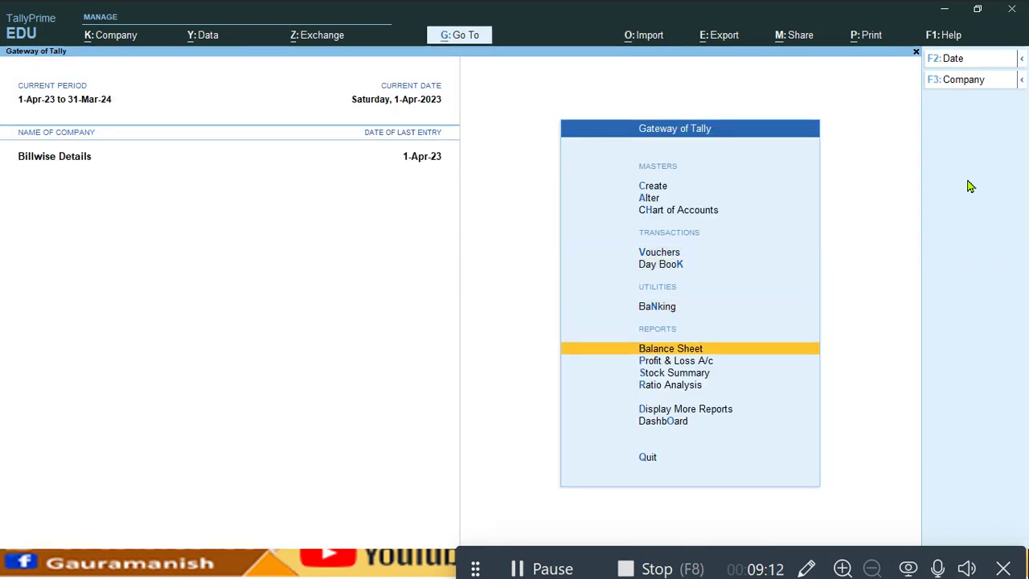
pyautogui.press('Return')
pyautogui.hotkey('alt', 'F5')
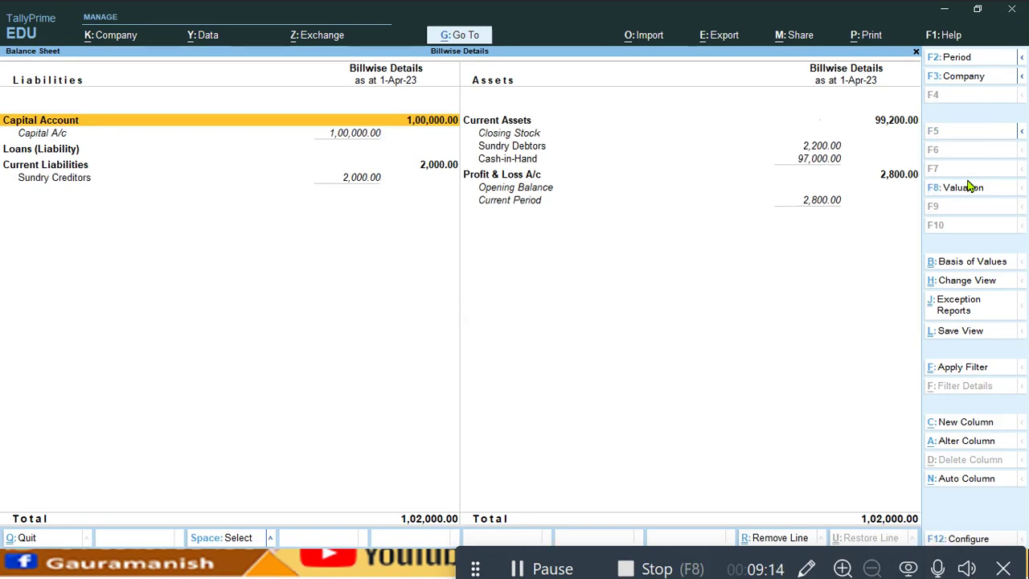
pyautogui.press('Down')
pyautogui.press('Down')
pyautogui.press('Down')
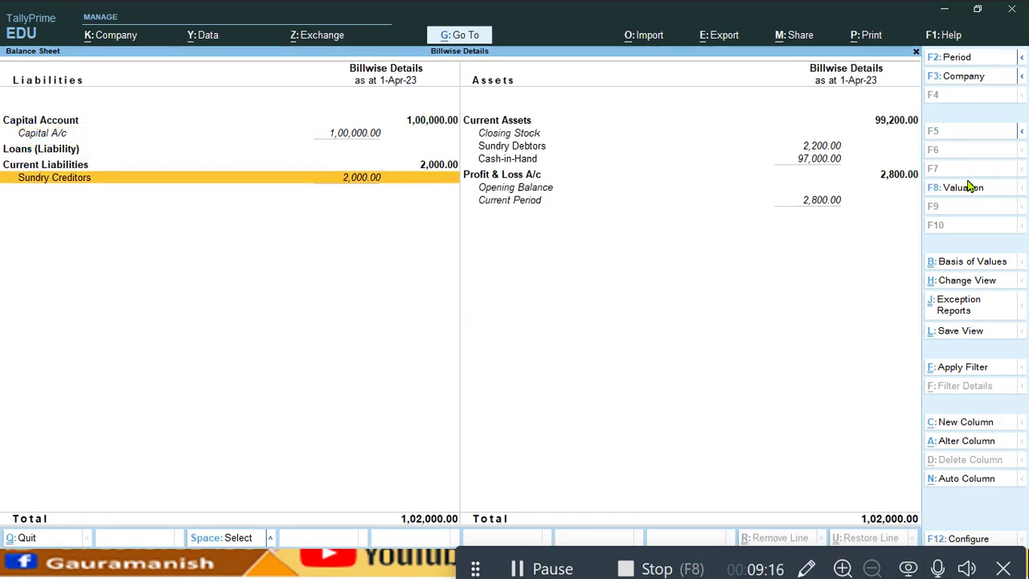
# - Drill down into Sundry Debtors to examine the customer's balance, and close the Balance Sheet
pyautogui.press('Right')
pyautogui.press('Up')
pyautogui.press('Up')
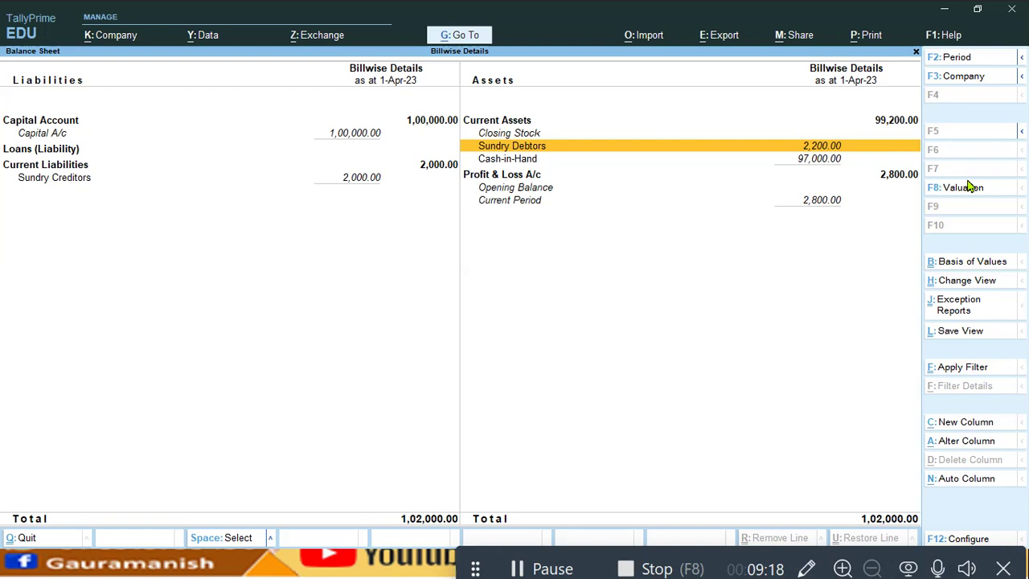
pyautogui.press('Return')
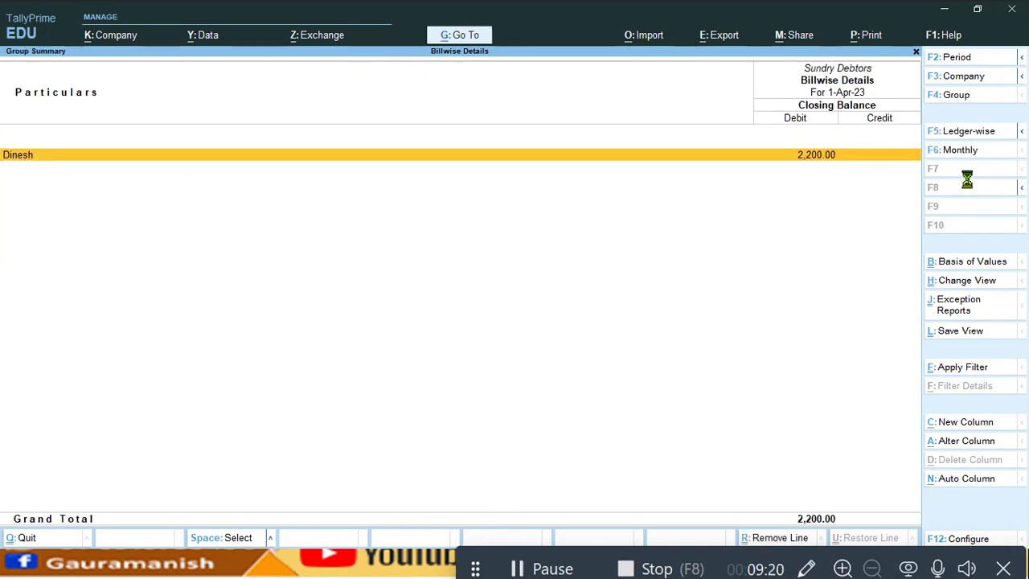
pyautogui.press('Return')
pyautogui.press('Escape')
pyautogui.press('Escape')
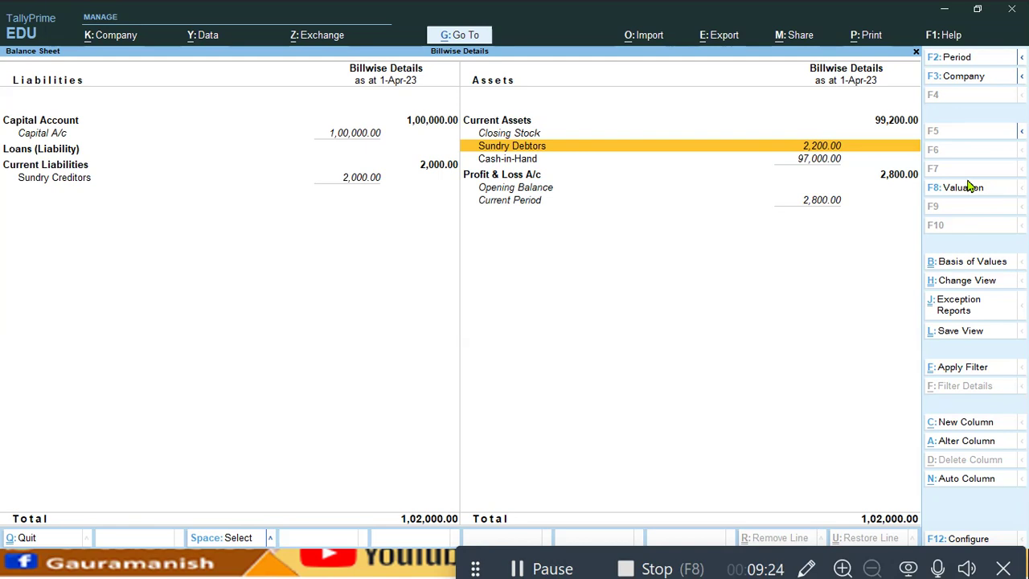
pyautogui.press('Escape')
# - Go to the Statements of Accounts among the additional display reports
pyautogui.press('Down')
pyautogui.press('Down')
pyautogui.press('Down')
pyautogui.press('Down')
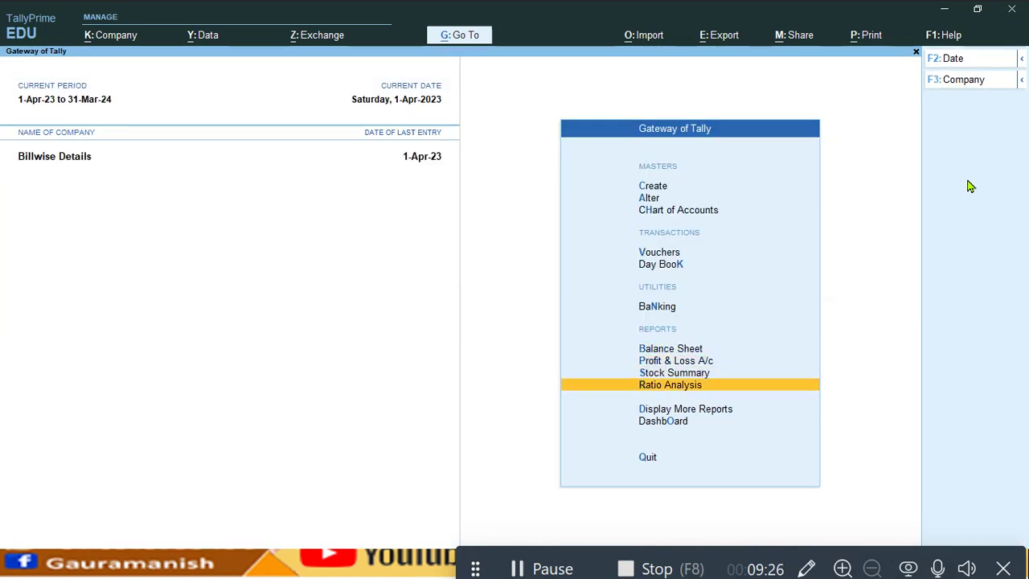
pyautogui.press('Return')
pyautogui.press('Down')
pyautogui.press('Down')
pyautogui.press('Down')
pyautogui.press('Down')
pyautogui.press('Down')
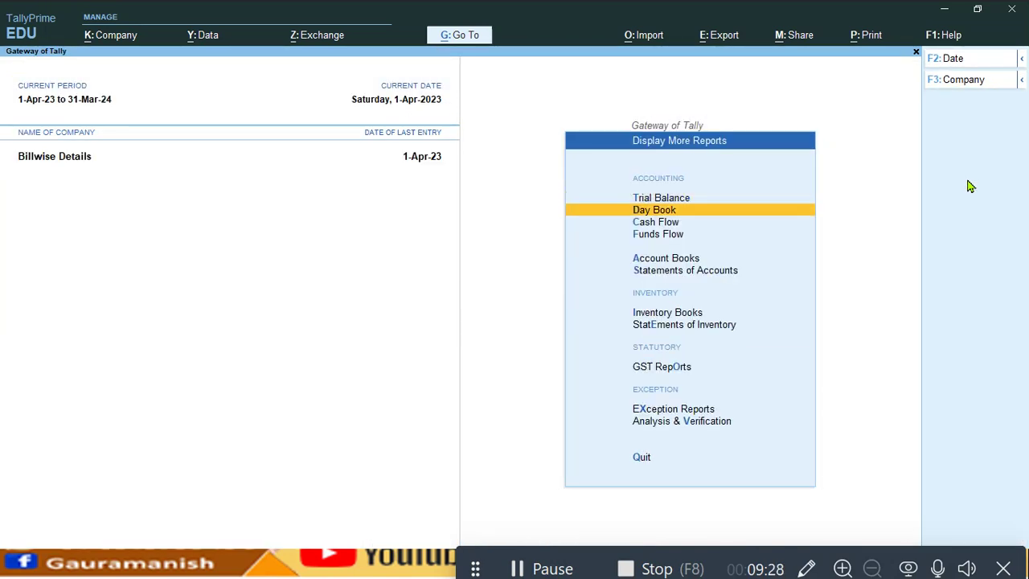
pyautogui.press('Return')
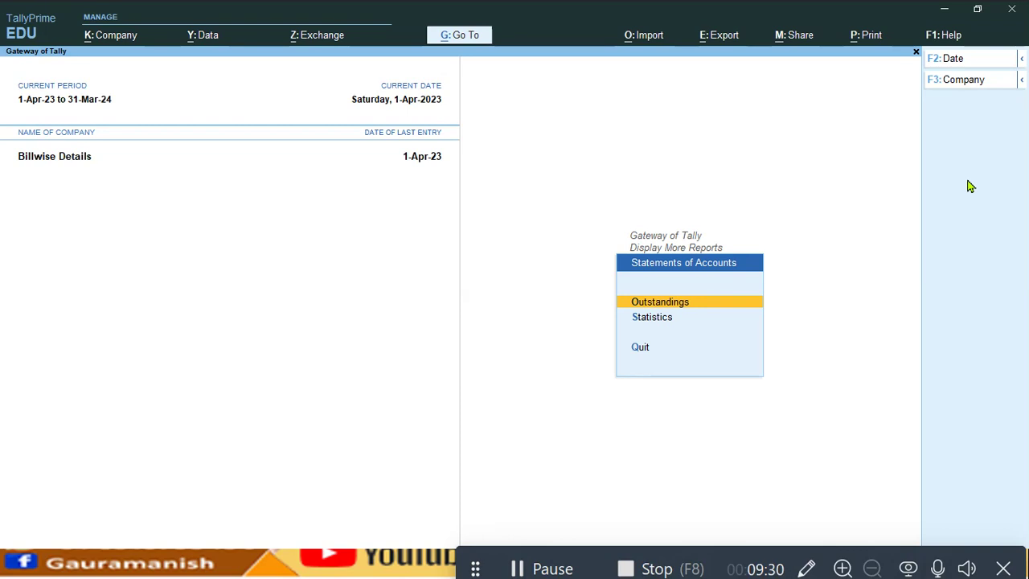
# - View the outstanding Receivables report in detailed format to examine the vouchers behind bill 102, and close it
pyautogui.press('Return')
pyautogui.press('Return')
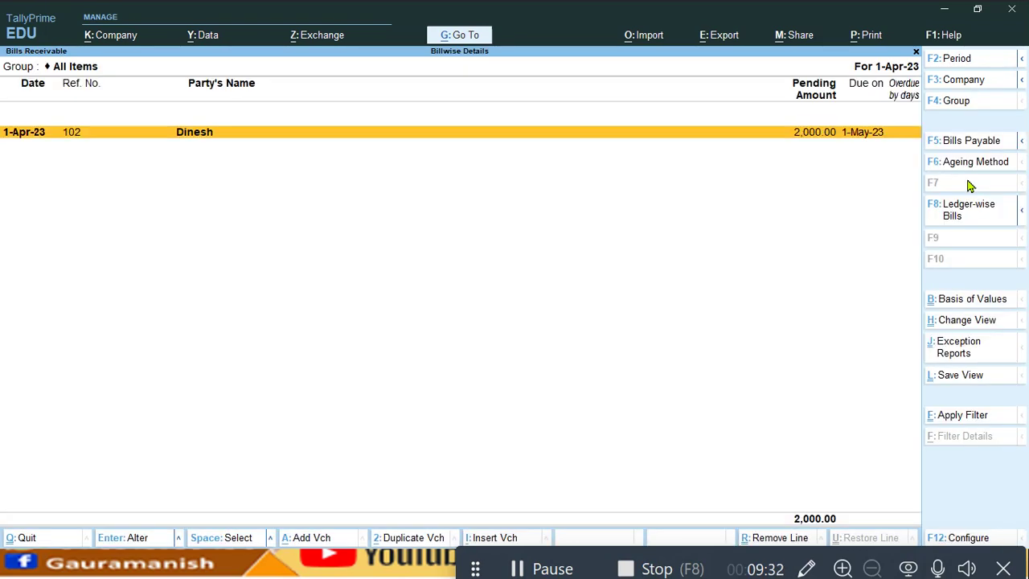
pyautogui.hotkey('alt', 'F5')
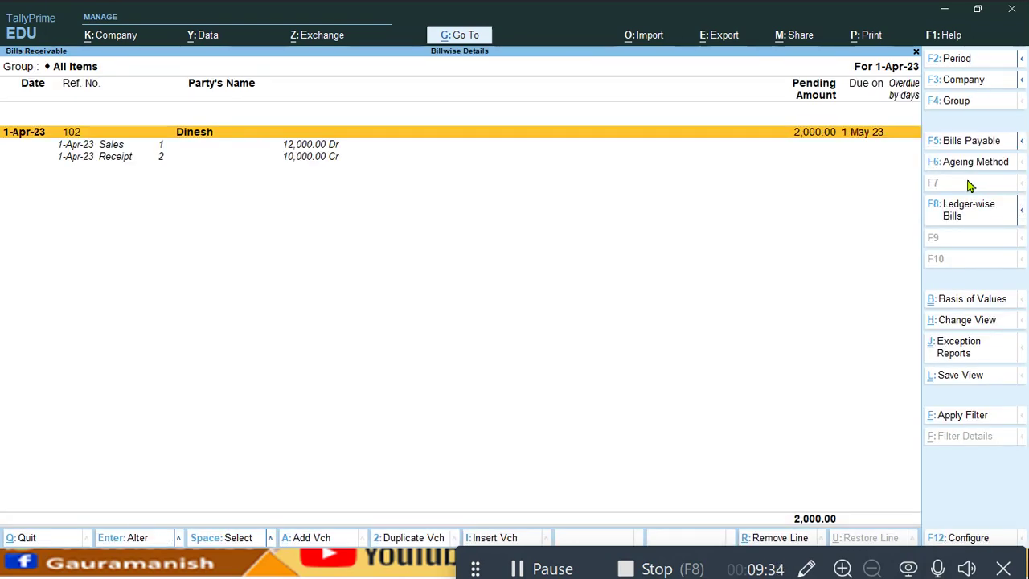
pyautogui.press('Escape')
# - View the outstanding Payables report in detailed format, examine the purchase and payment entries of bill 101, and leave Outstandings
pyautogui.press('Down')
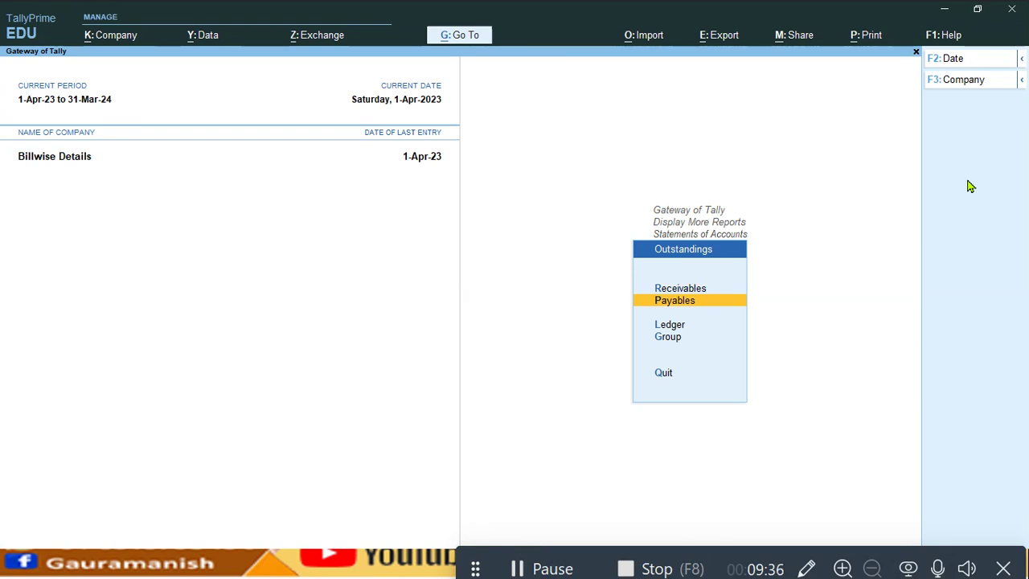
pyautogui.press('Return')
pyautogui.hotkey('alt', 'F5')
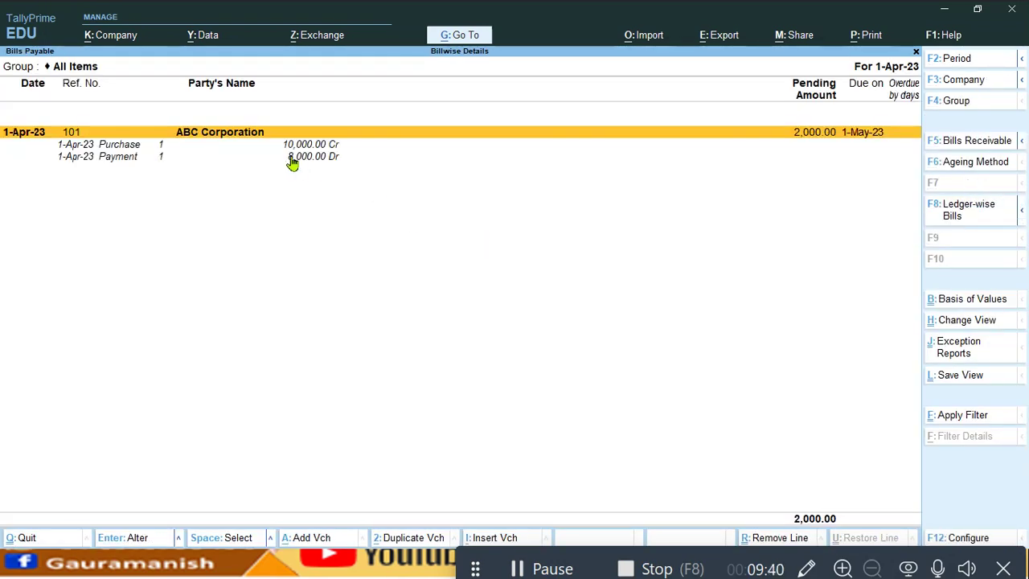
pyautogui.click(150, 148)
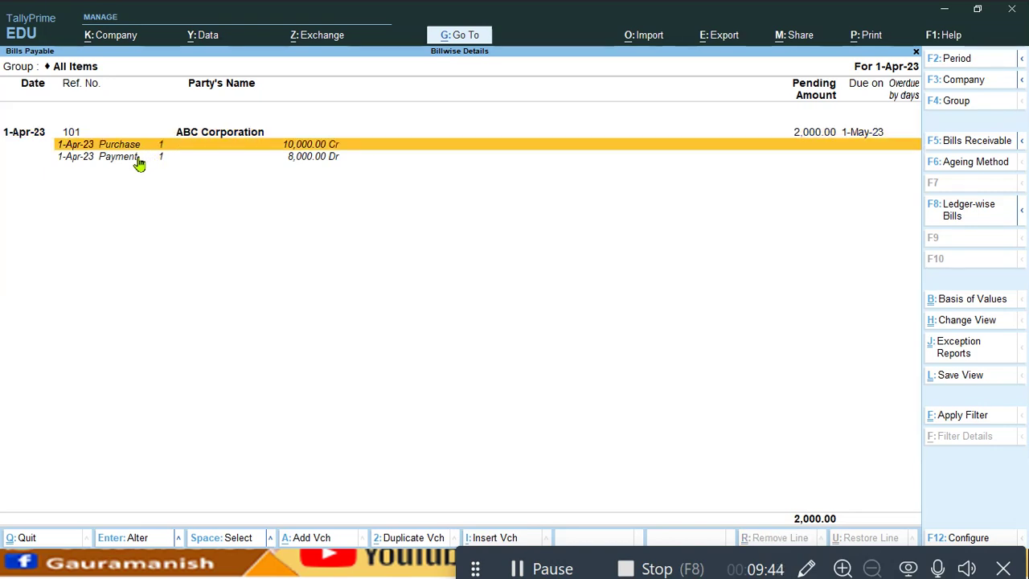
pyautogui.click(139, 161)
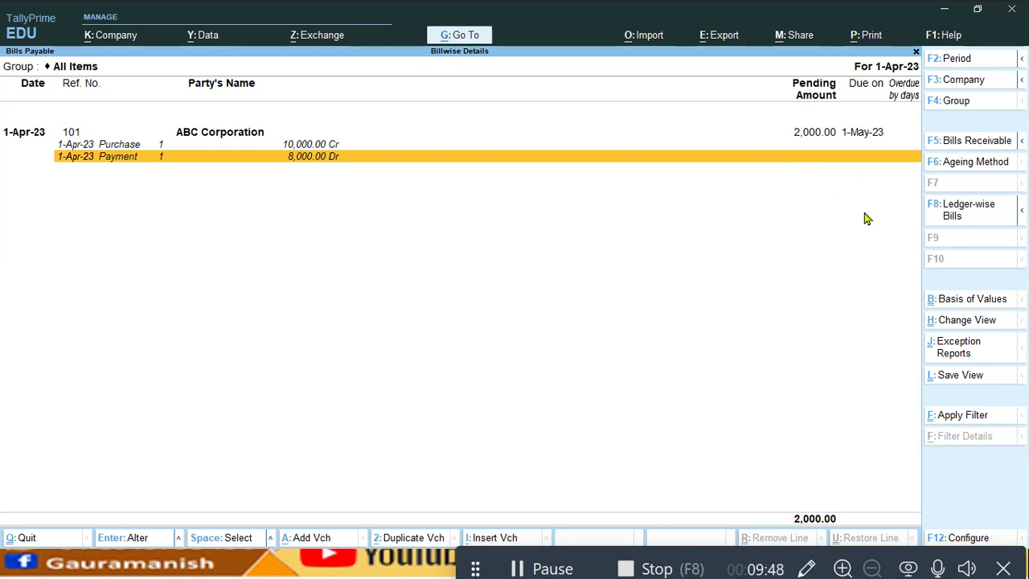
pyautogui.press('Escape')
pyautogui.press('Escape')
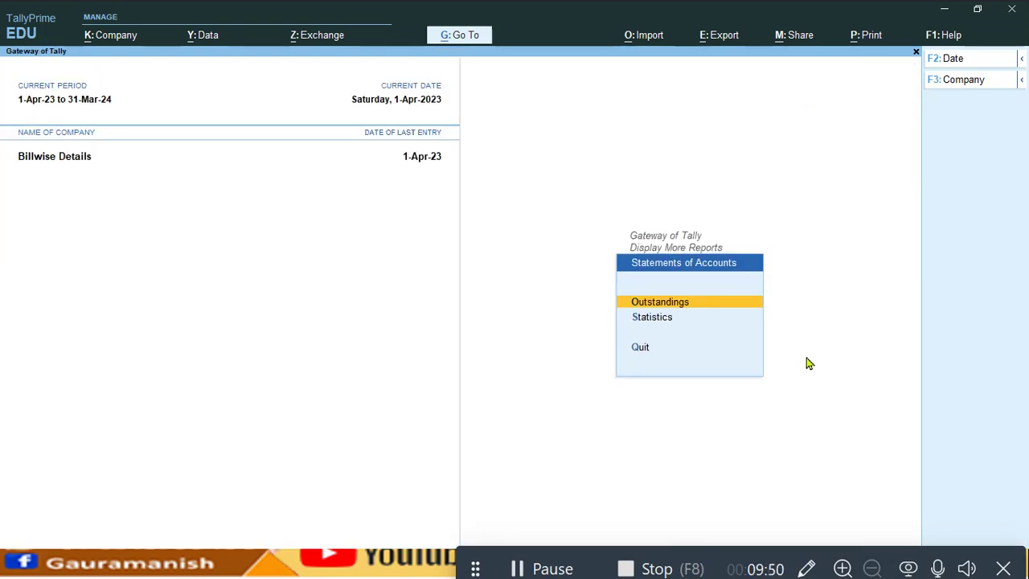